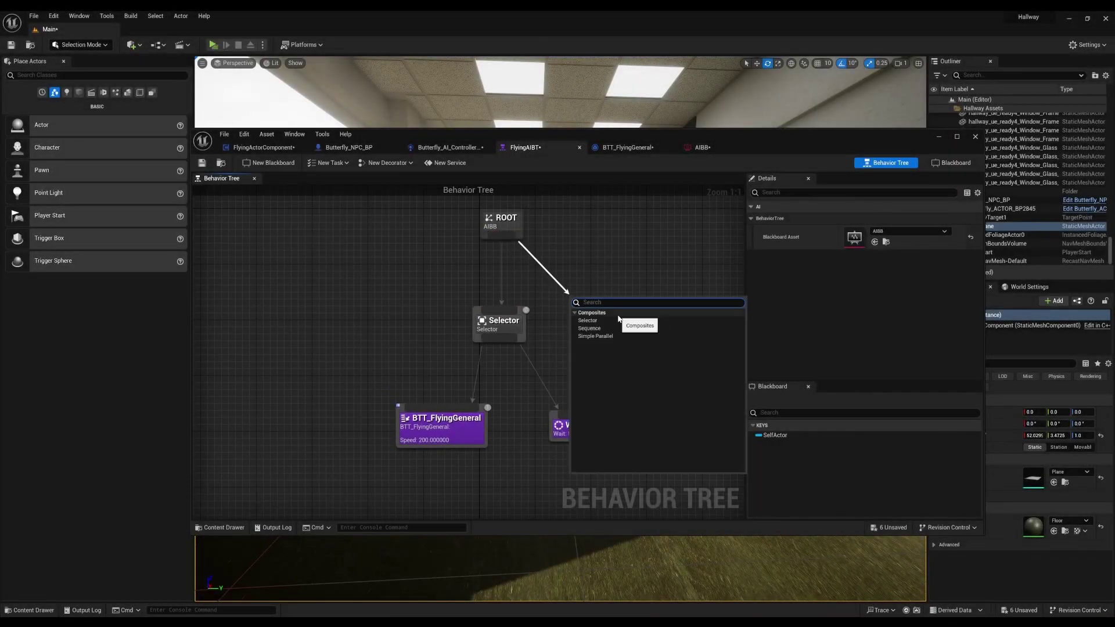
Replace the Selector under ROOT with a Sequence node connected to BTT_FlyingGeneral and Wait, and delete the Selector
left_click(589, 328)
left_click_drag(499, 326, 486, 306)
left_click_drag(578, 325, 476, 408)
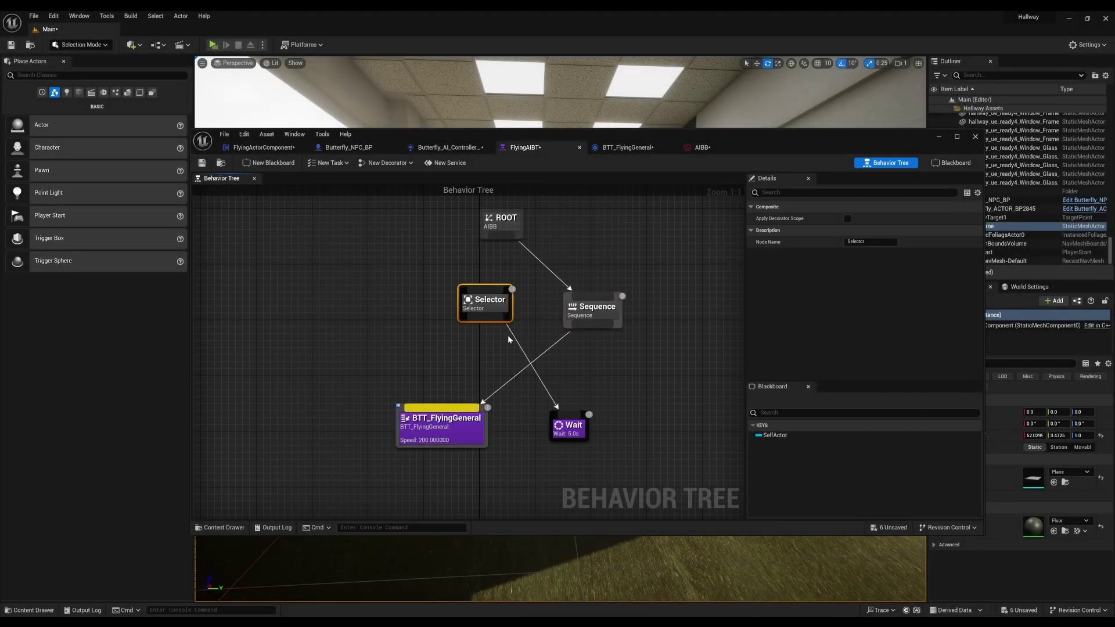
left_click_drag(573, 416, 574, 415)
left_click_drag(475, 317, 391, 284)
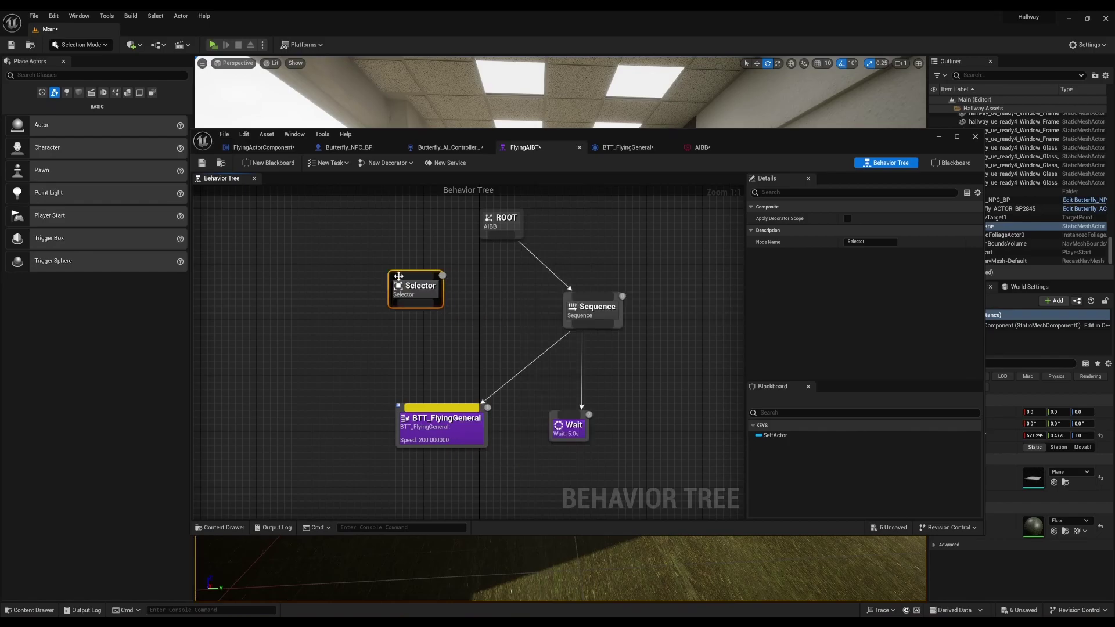
key("Delete")
left_click_drag(570, 319, 485, 316)
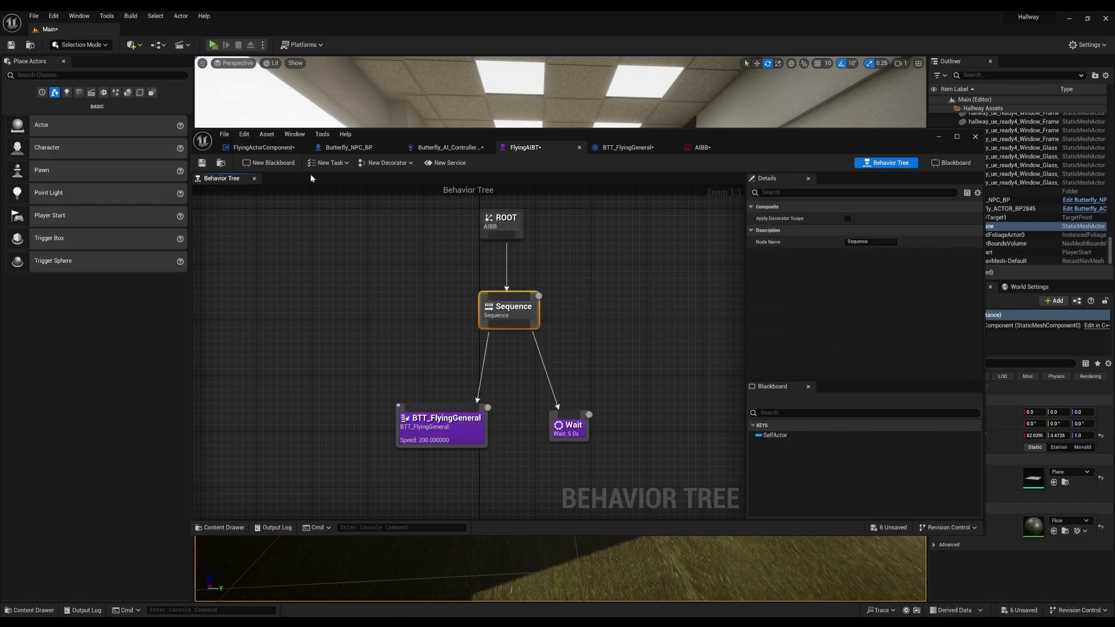
Play the level to watch the butterfly alongside the running behavior tree, and stop the preview
left_click(214, 45)
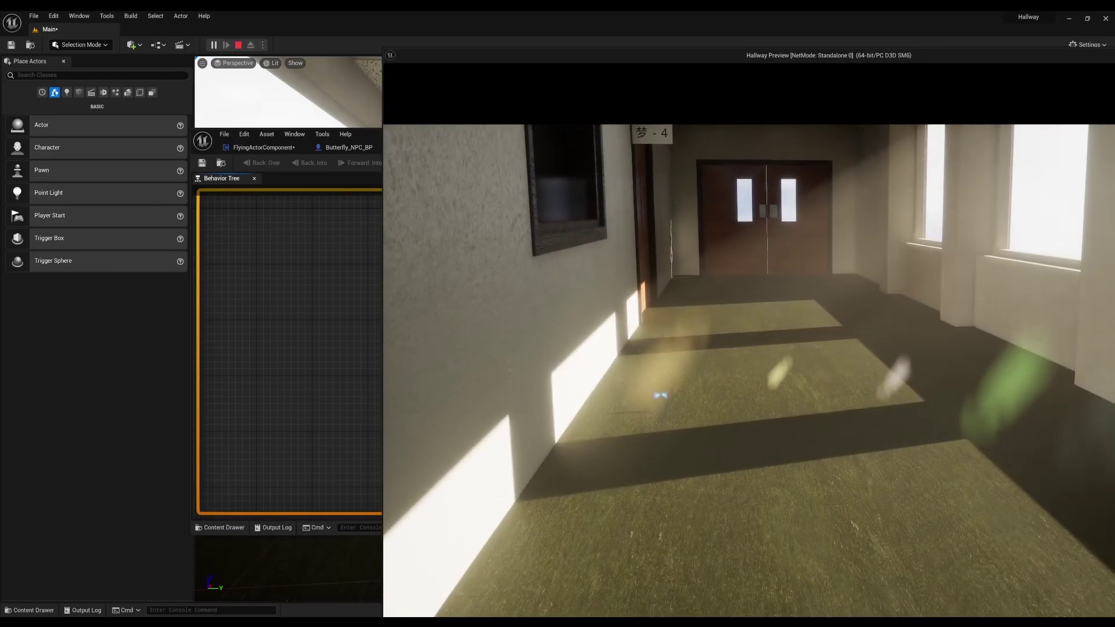
left_click_drag(629, 56, 865, 107)
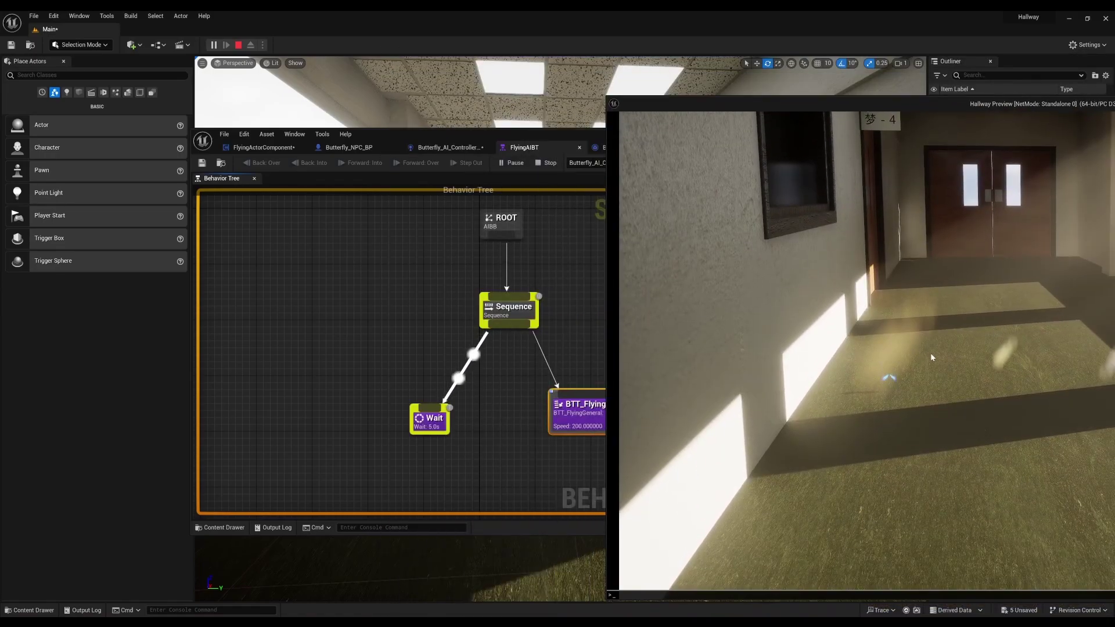
type("s")
key("Escape")
Reorder the Sequence's children so BTT_FlyingGeneral executes before Wait
left_click(679, 401)
left_click_drag(634, 408, 565, 408)
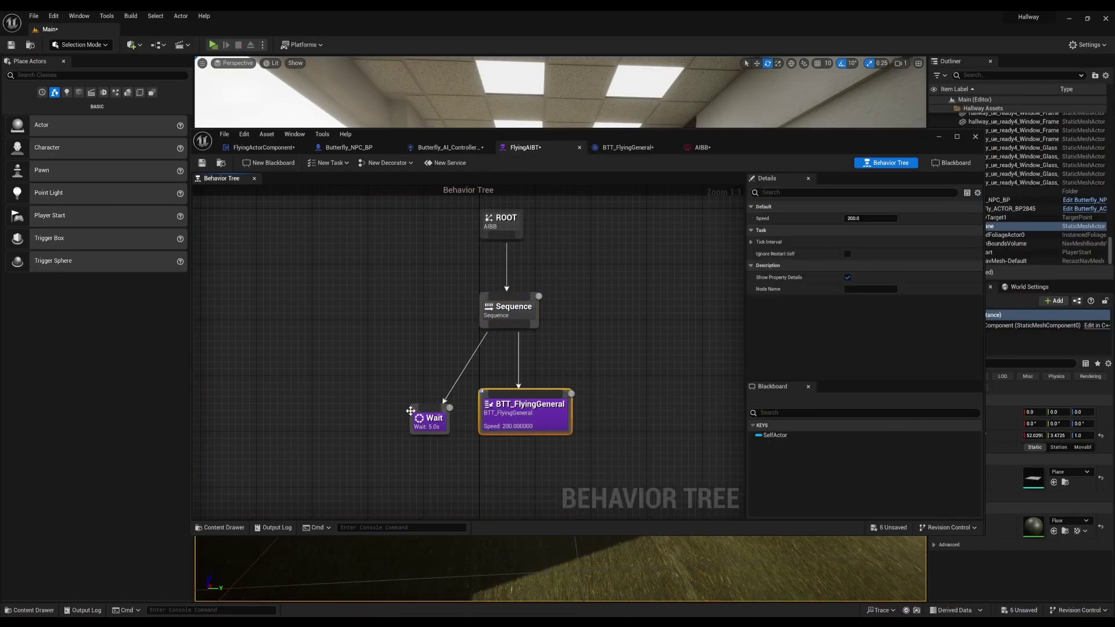
left_click_drag(414, 414, 567, 413)
left_click_drag(493, 395, 480, 400)
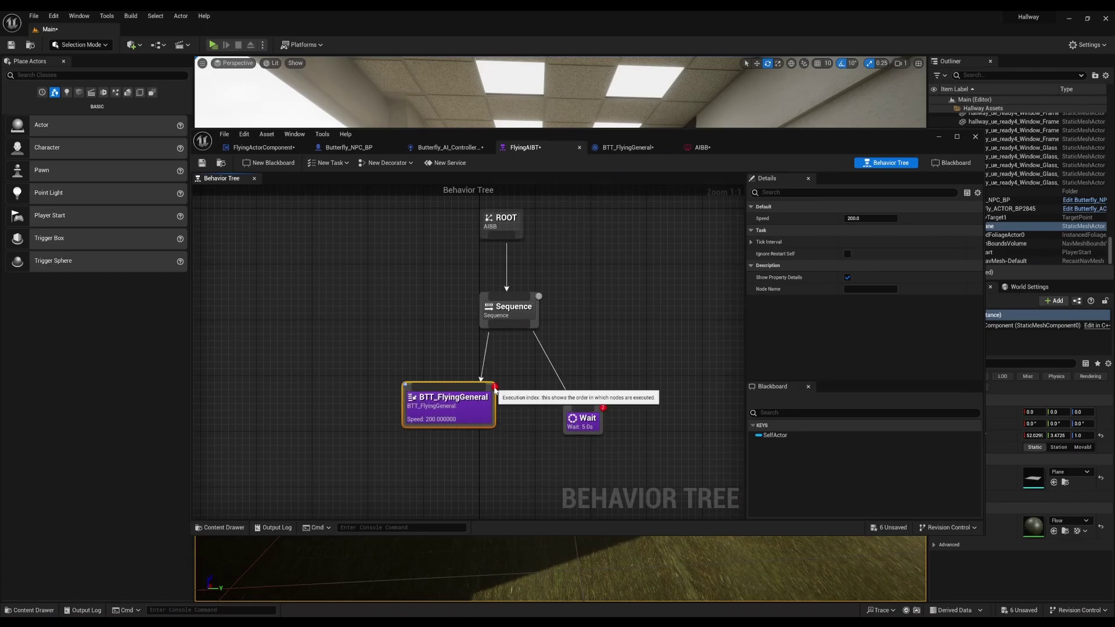
Run the level and bring the Hallway preview window to the front to check the butterfly's flight
left_click(213, 45)
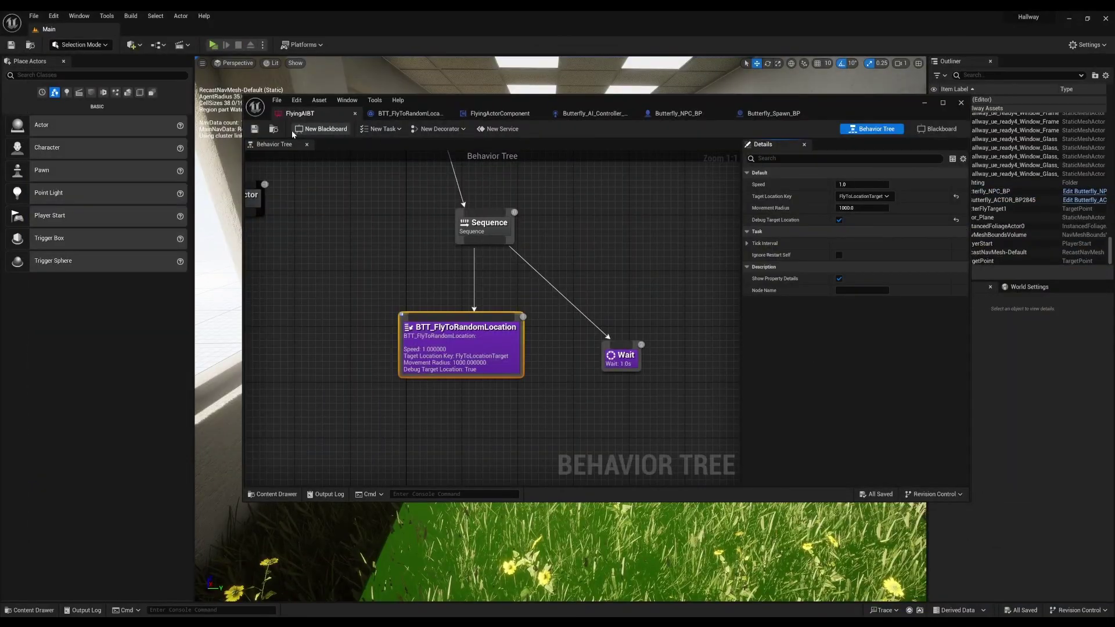
left_click(213, 45)
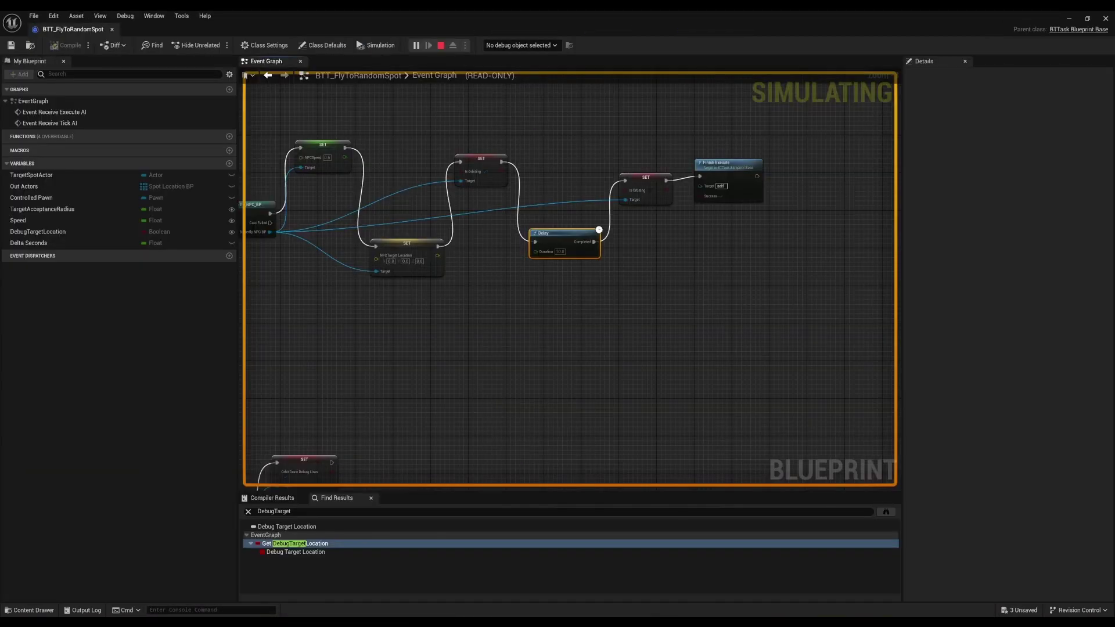
mouse_move(830, 623)
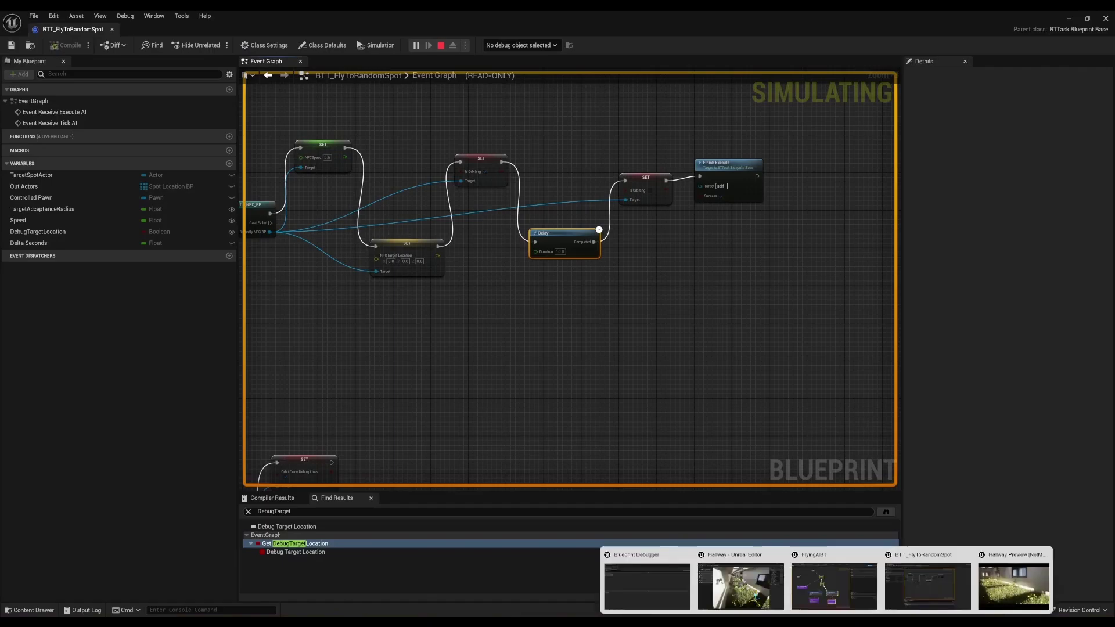
left_click(1013, 587)
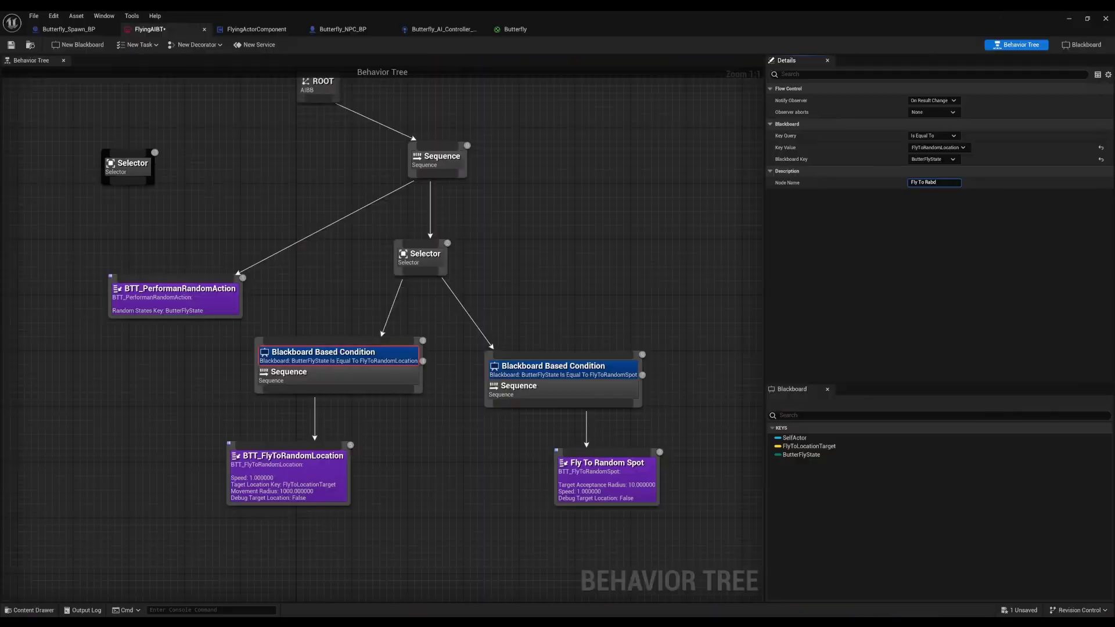
Name the FlyToRandomLocation condition "Fly to random location" and the FlyToRandomSpot condition "Go to random designated spot"
type("om location")
key("Return")
left_click(558, 368)
left_click(935, 183)
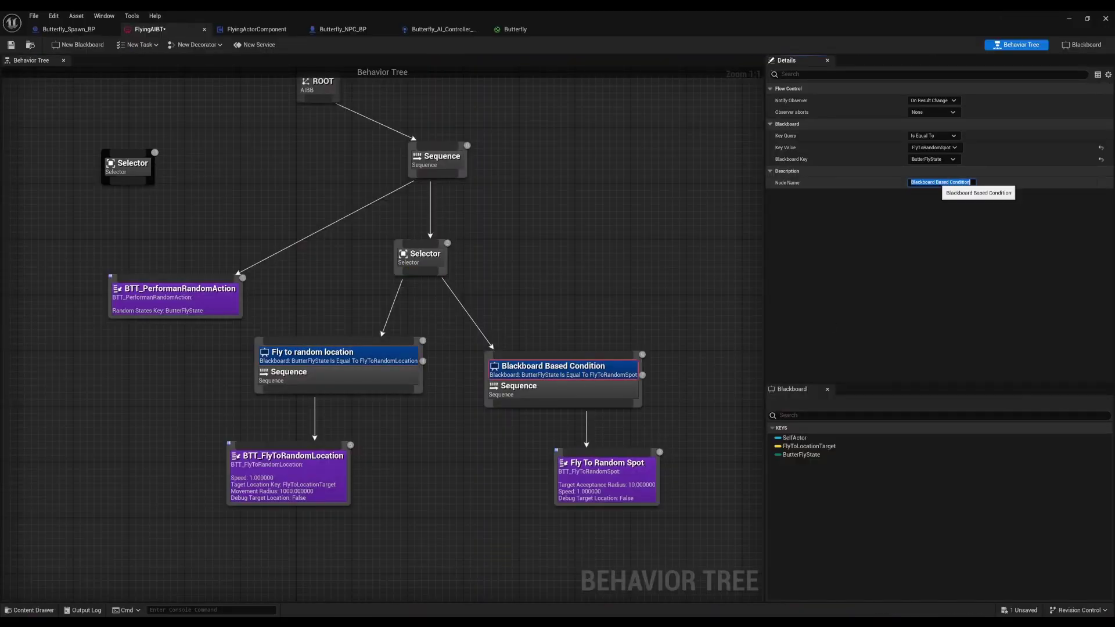
type("Go to random designated spot")
key("Return")
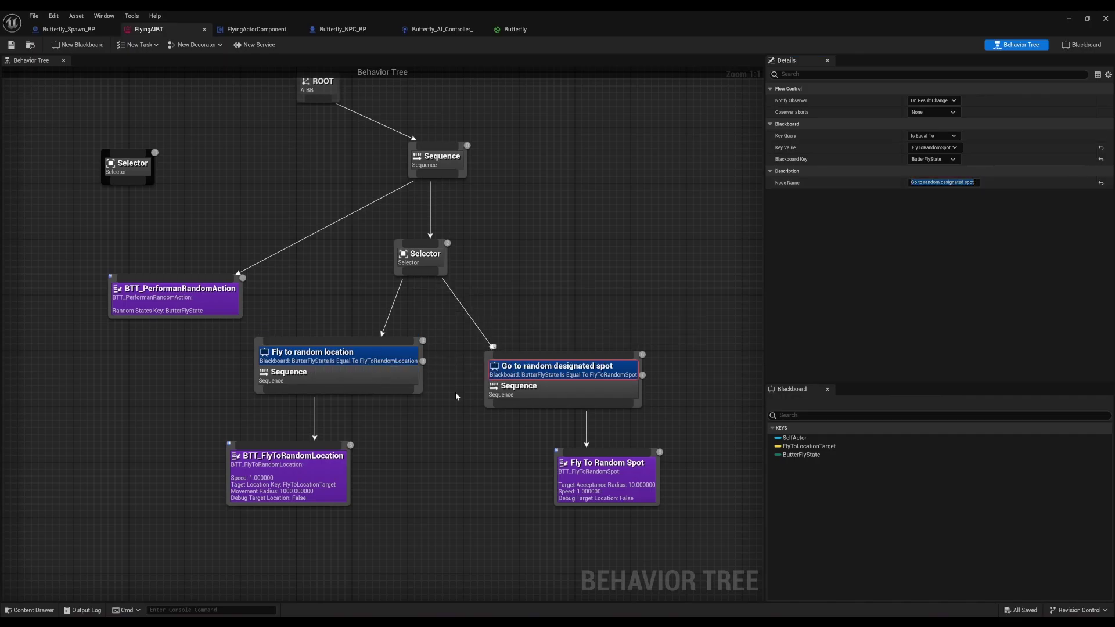
Rearrange the two conditional sequences with their tasks, and insert a Simple Parallel node between the upper Sequence and the Selector
left_click_drag(395, 380, 388, 394)
left_click_drag(325, 483, 248, 484)
left_click_drag(557, 392, 522, 392)
left_click_drag(651, 490, 581, 490)
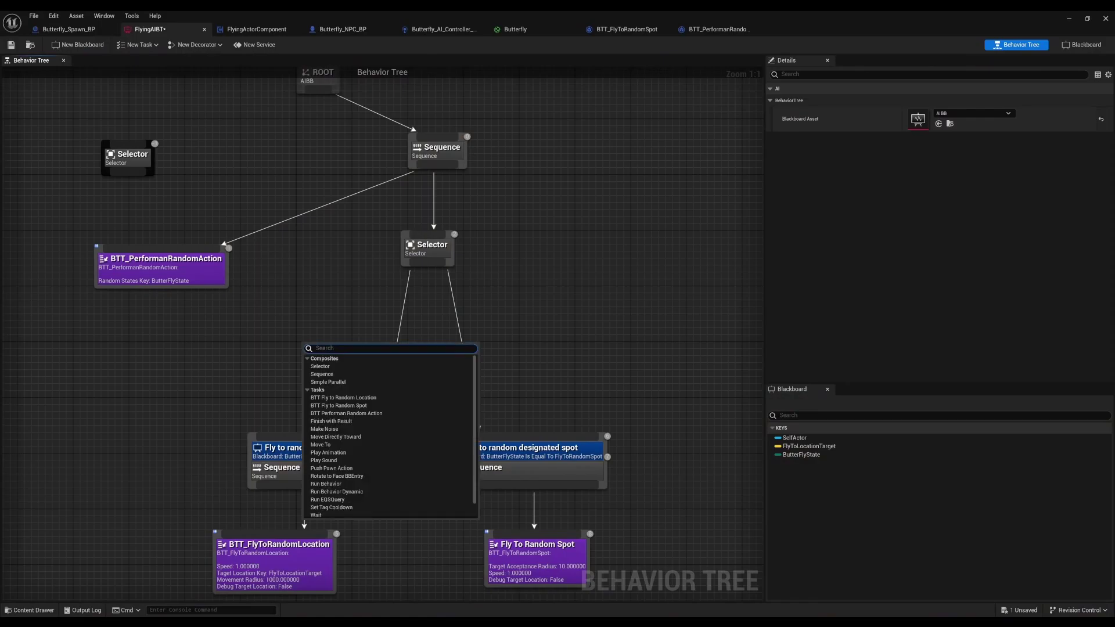
left_click(348, 363)
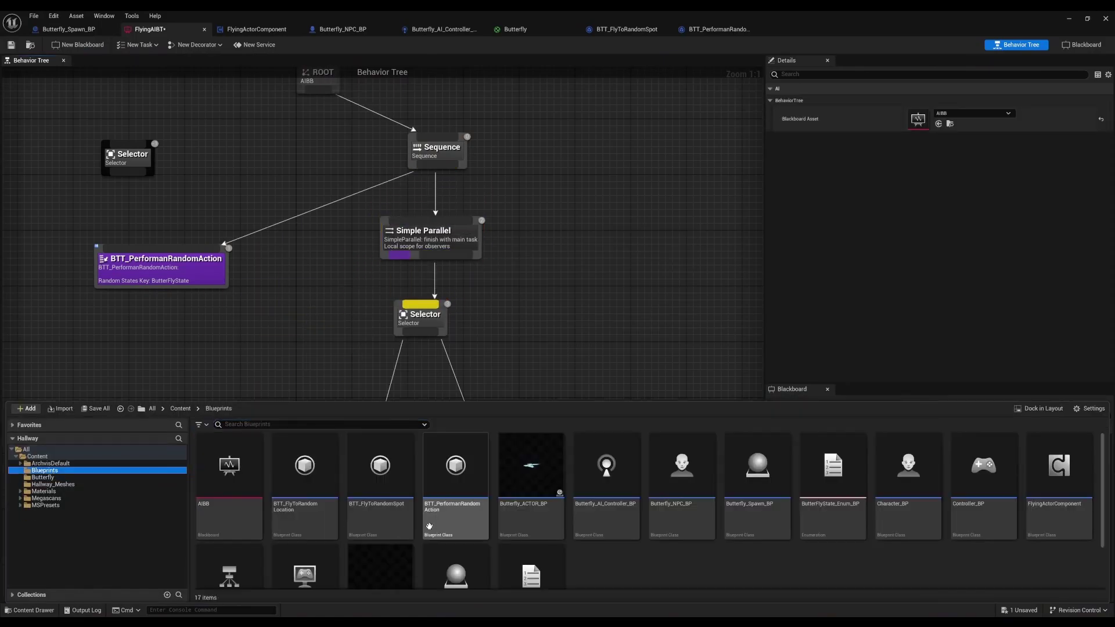
Create a behavior tree task Blueprint class named BTT_Auxilary_Actions in the Blueprints folder
right_click(593, 552)
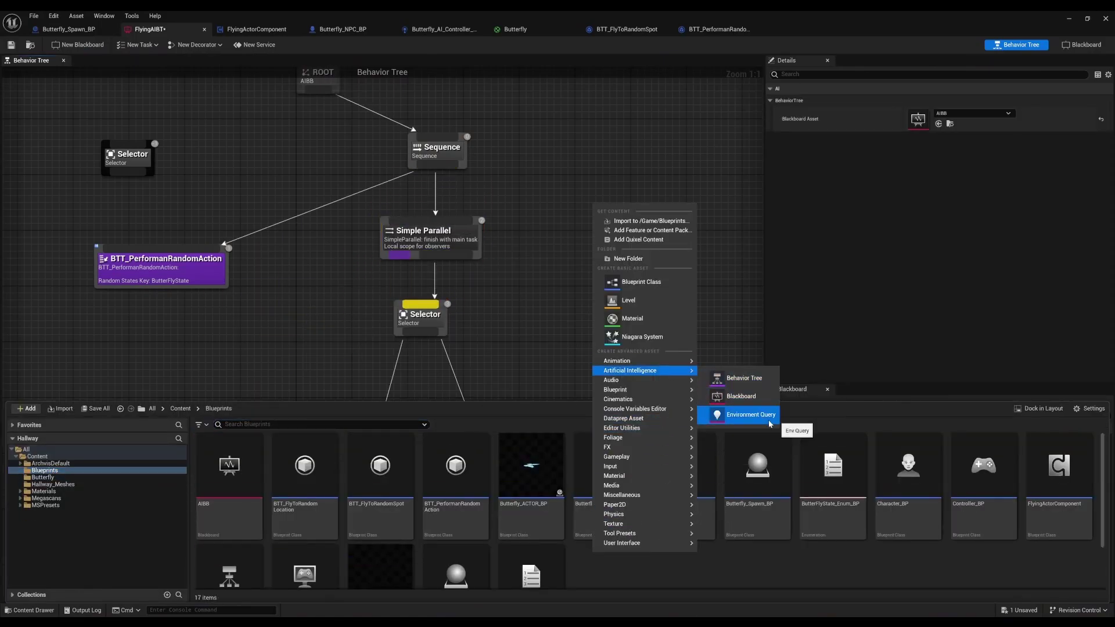
left_click(652, 282)
type("task")
double_click(483, 413)
type("BTT_Auxilary_Actor")
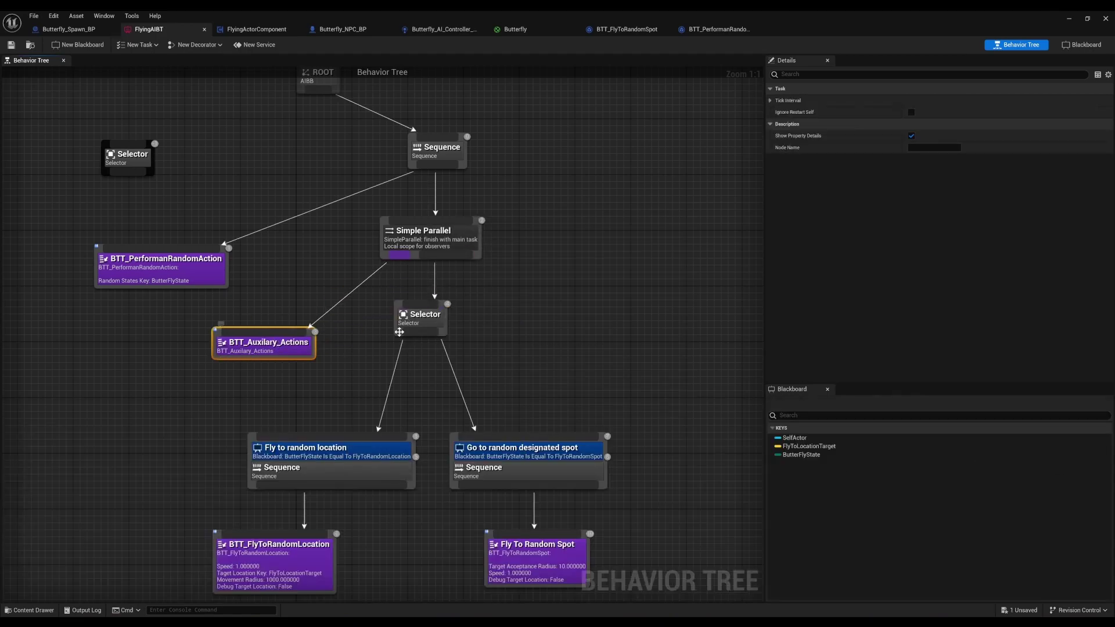
Set the Simple Parallel node's Finish Mode to Immediate
left_click(940, 101)
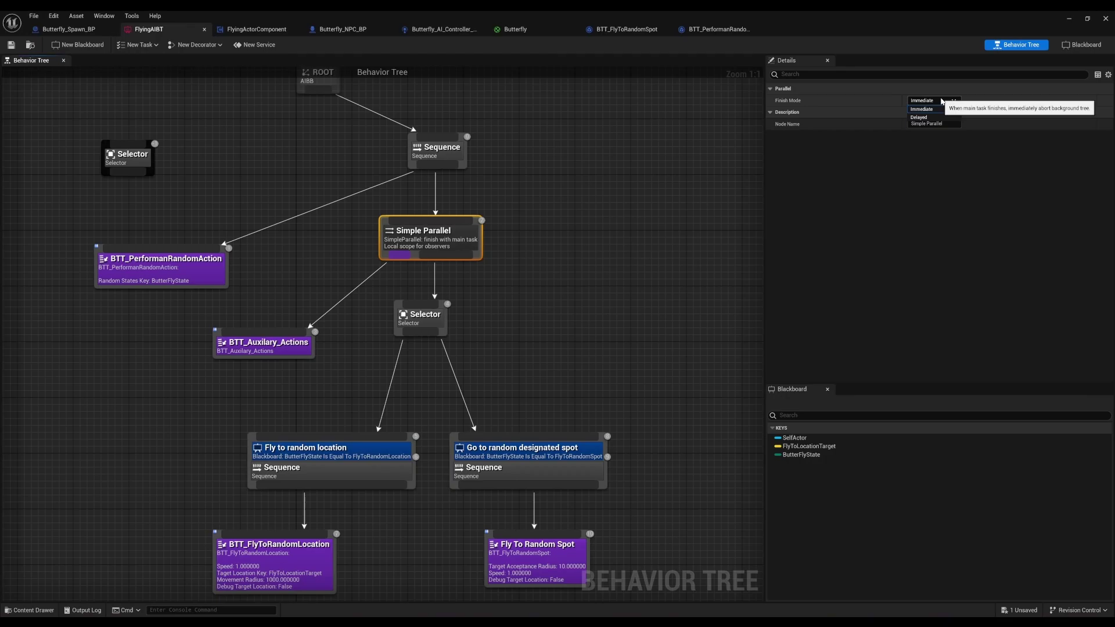
left_click(941, 109)
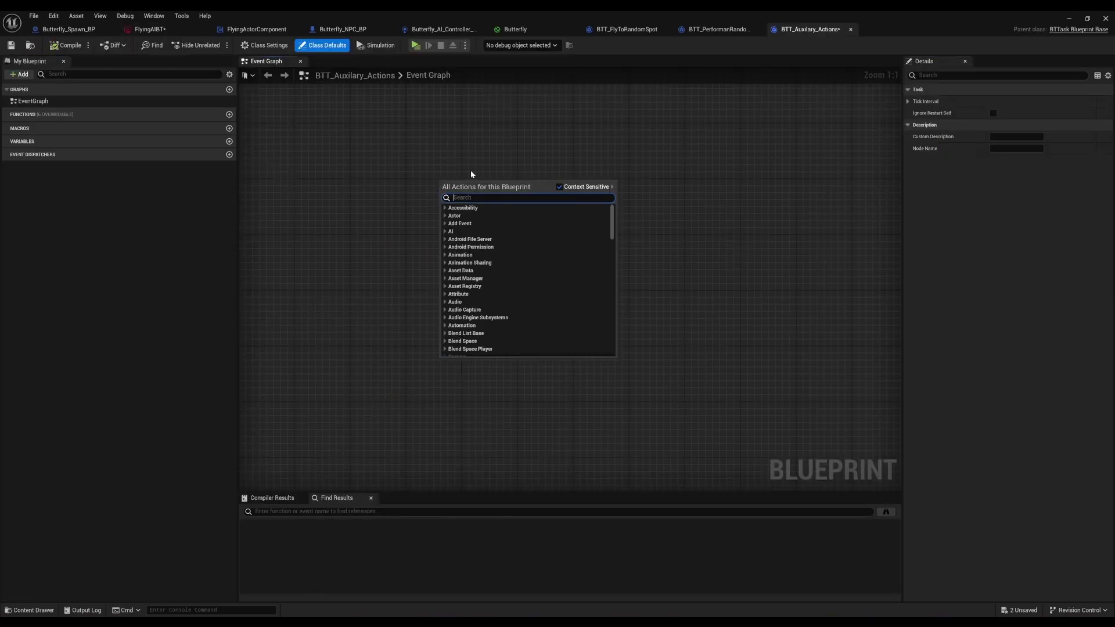
Add an Event Receive Tick AI event to BTT_Auxilary_Actions and connect it to an expanded print node
type("tick")
left_click(510, 272)
left_click_drag(501, 220, 548, 209)
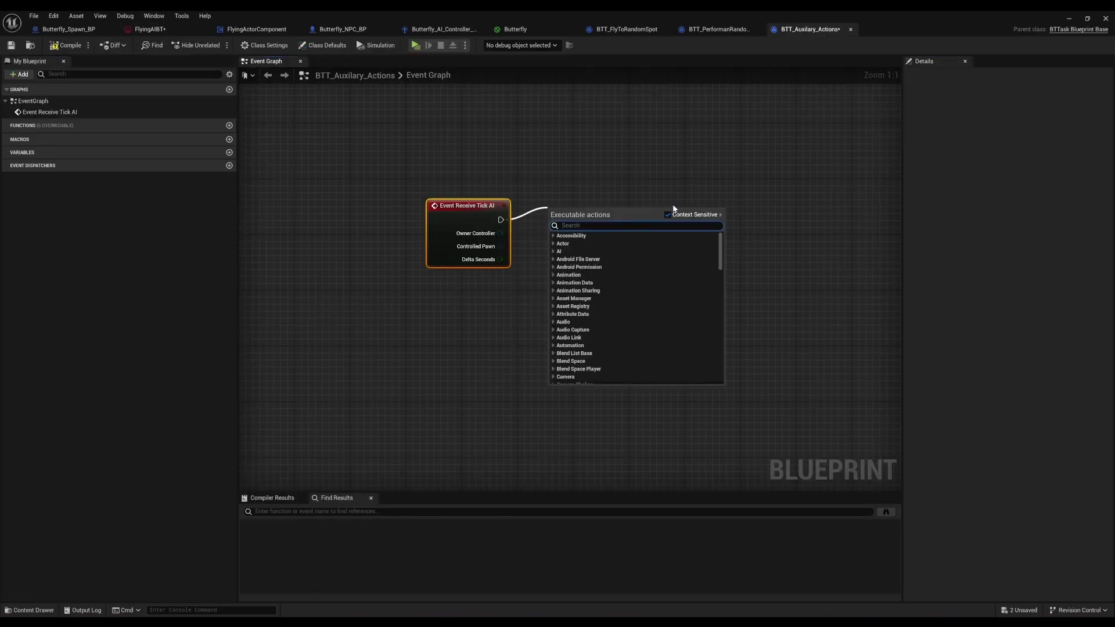
type("print")
key("Return")
left_click(587, 264)
left_click(593, 269)
Reposition the print node and search for a "return" action to follow its execution output
left_click_drag(581, 212, 581, 170)
left_click_drag(621, 183, 714, 192)
type("return")
key("ctrl+a")
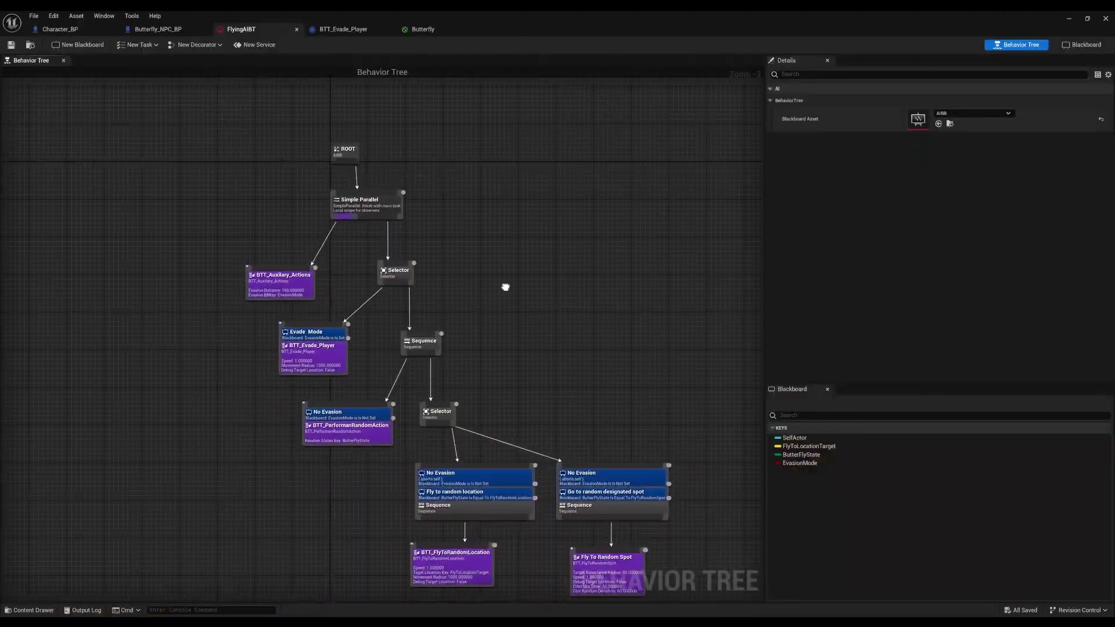
Examine the FlyingAIBT tree from ROOT and Simple Parallel down to the BTT_FlyToRandomLocation and Fly To Random Spot tasks
right_click_drag(505, 286, 557, 364)
scroll(477, 308, "up", 3)
right_click_drag(434, 242, 529, 311)
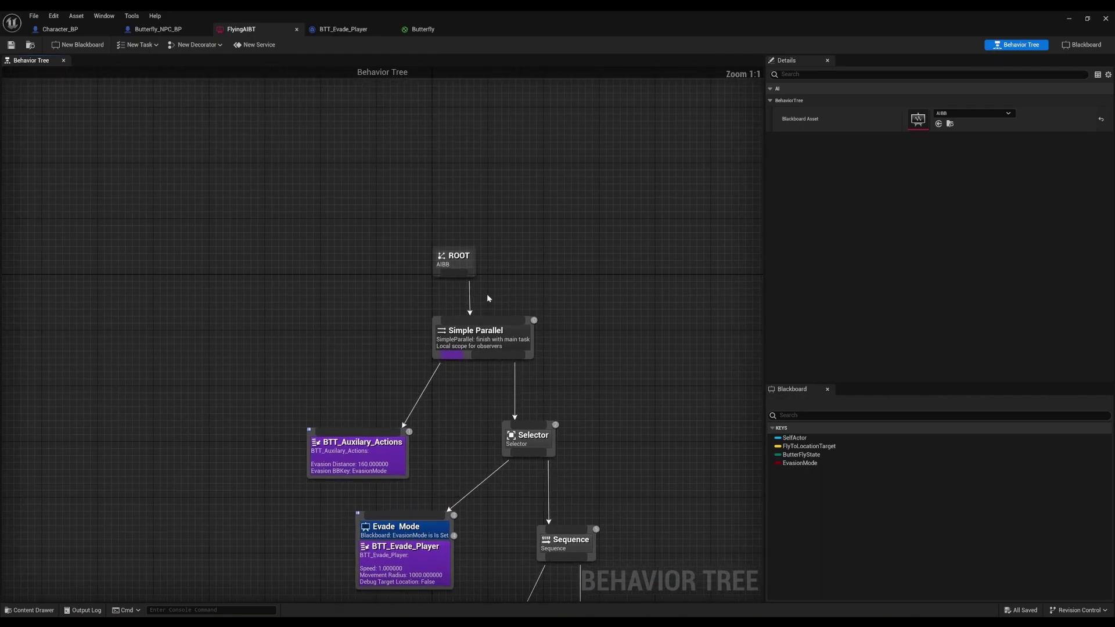
left_click_drag(375, 204, 609, 348)
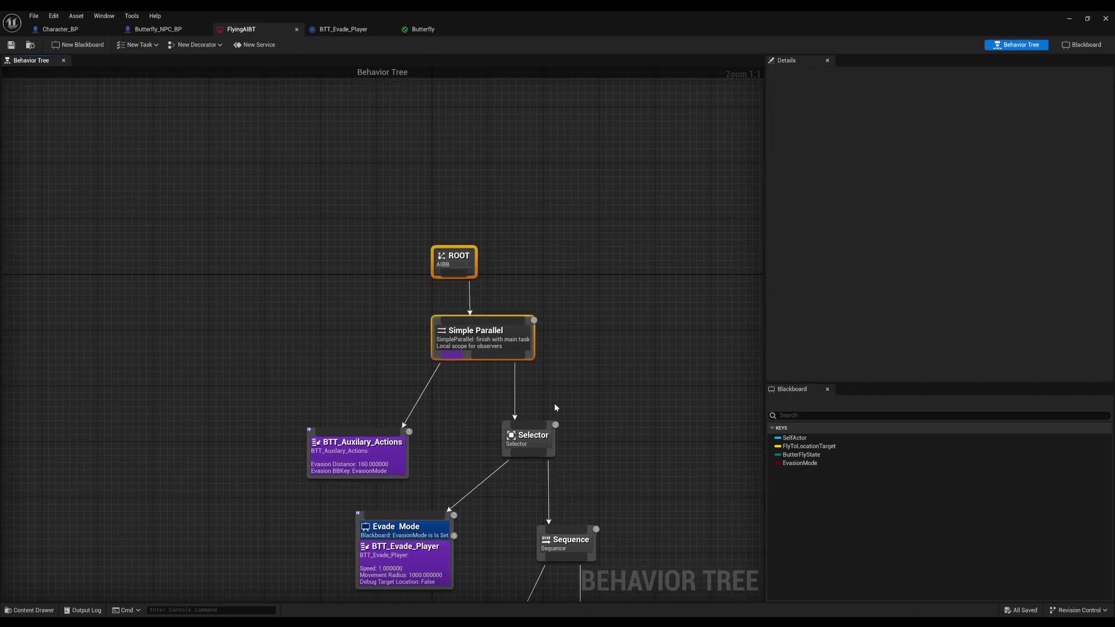
right_click_drag(653, 365, 404, 169)
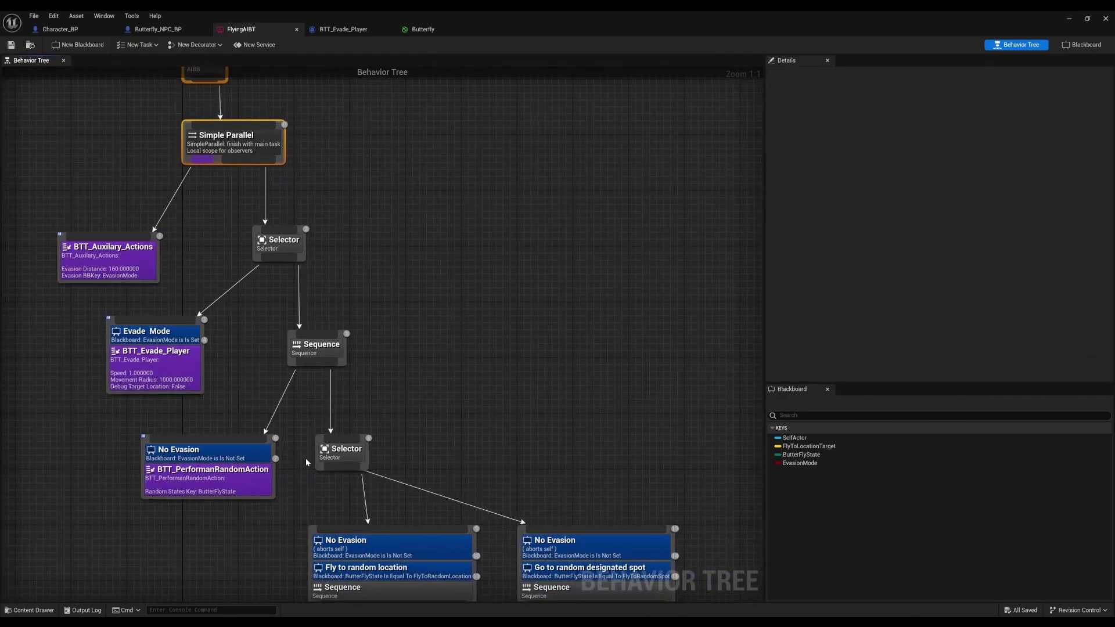
right_click_drag(289, 239, 307, 155)
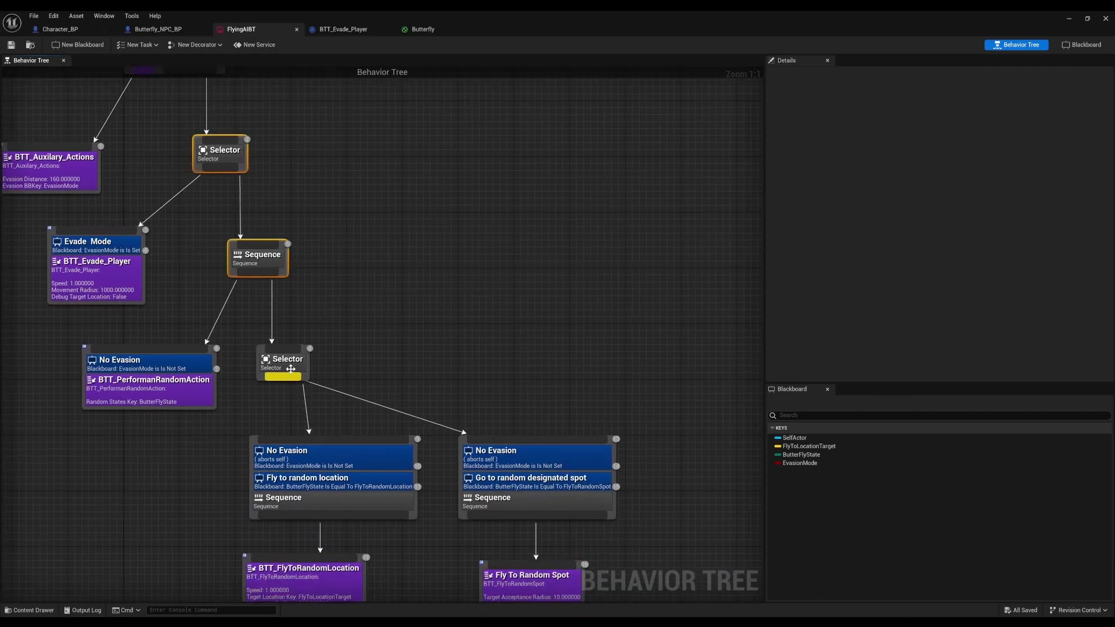
right_click_drag(288, 432, 298, 259)
scroll(307, 273, "up", 1)
left_click(289, 390)
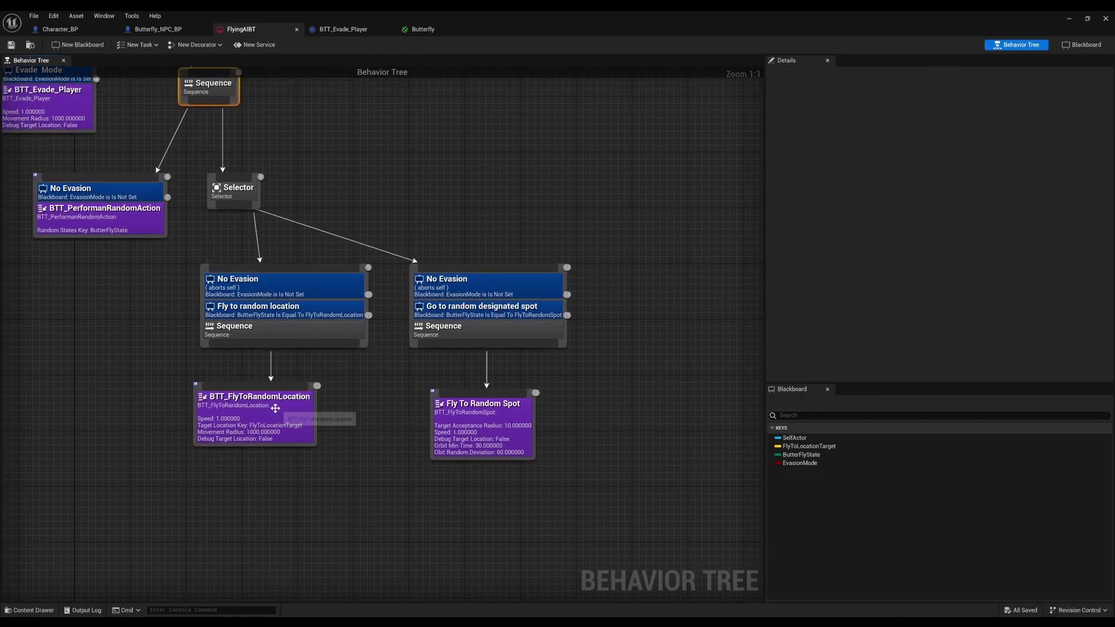
left_click(478, 426)
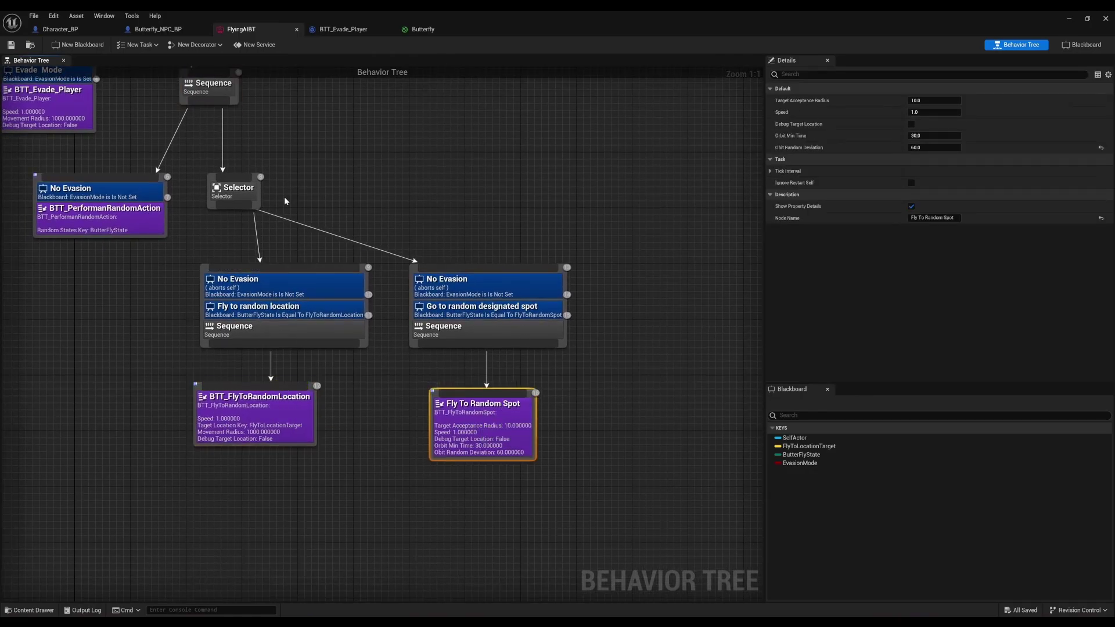
Inspect the No Evasion and Evade Mode branches and the Sequence and Selector nodes above them
right_click_drag(285, 201, 354, 262)
left_click(174, 295)
right_click_drag(176, 228, 268, 340)
left_click(223, 289)
left_click(365, 263)
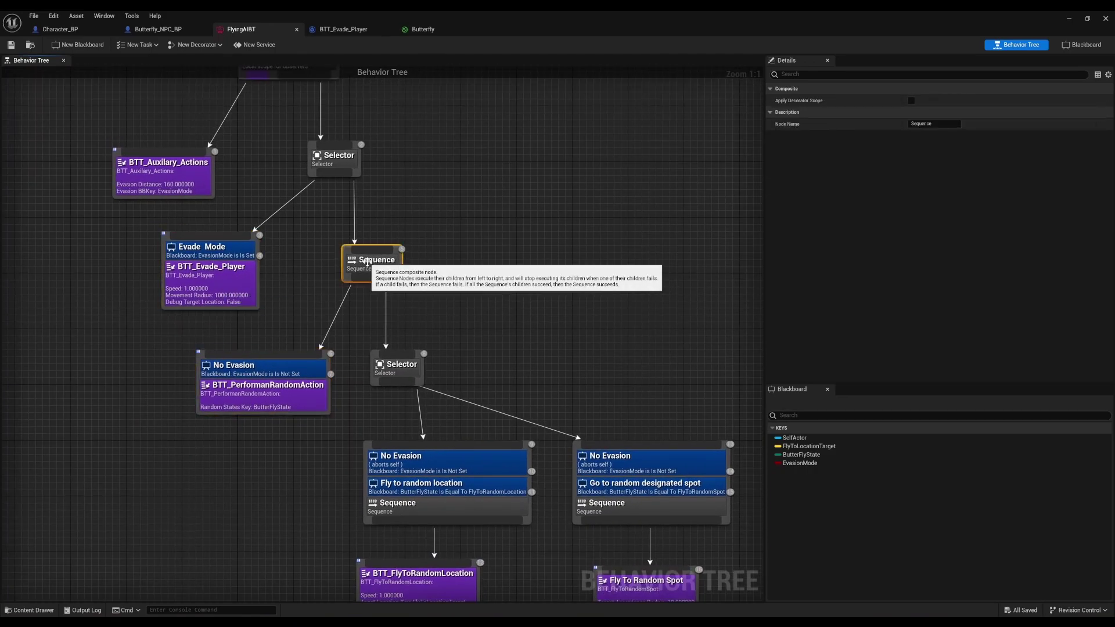
left_click(343, 160)
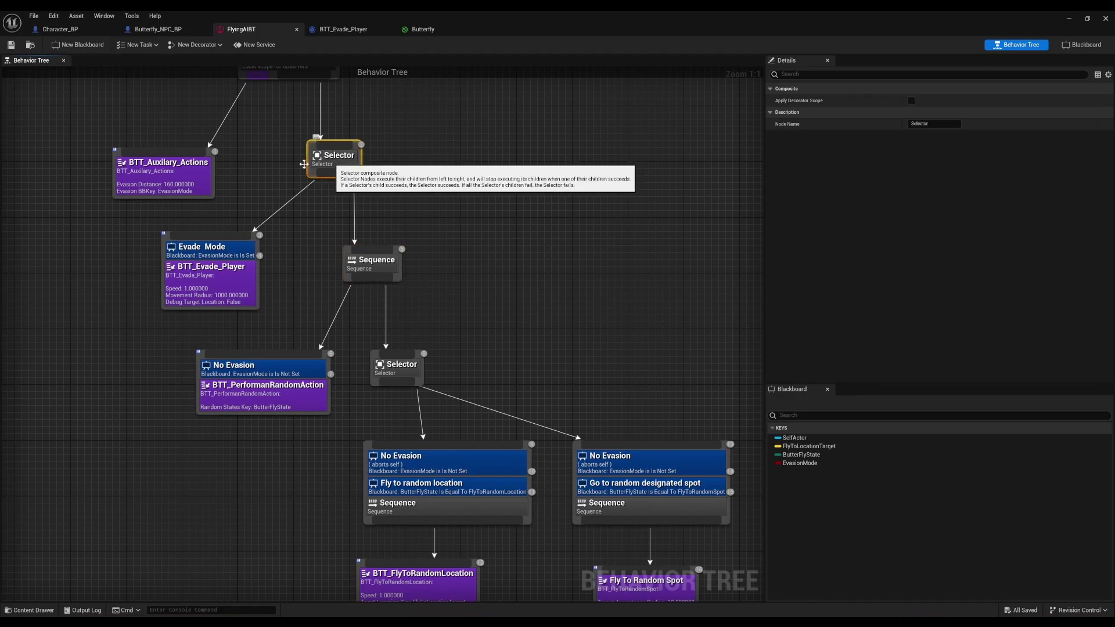
Inspect the BTT_Auxilary_Actions and Simple Parallel settings, and trace the execution flow through the evasion and random action branches
left_click(199, 168)
right_click_drag(199, 168, 223, 347)
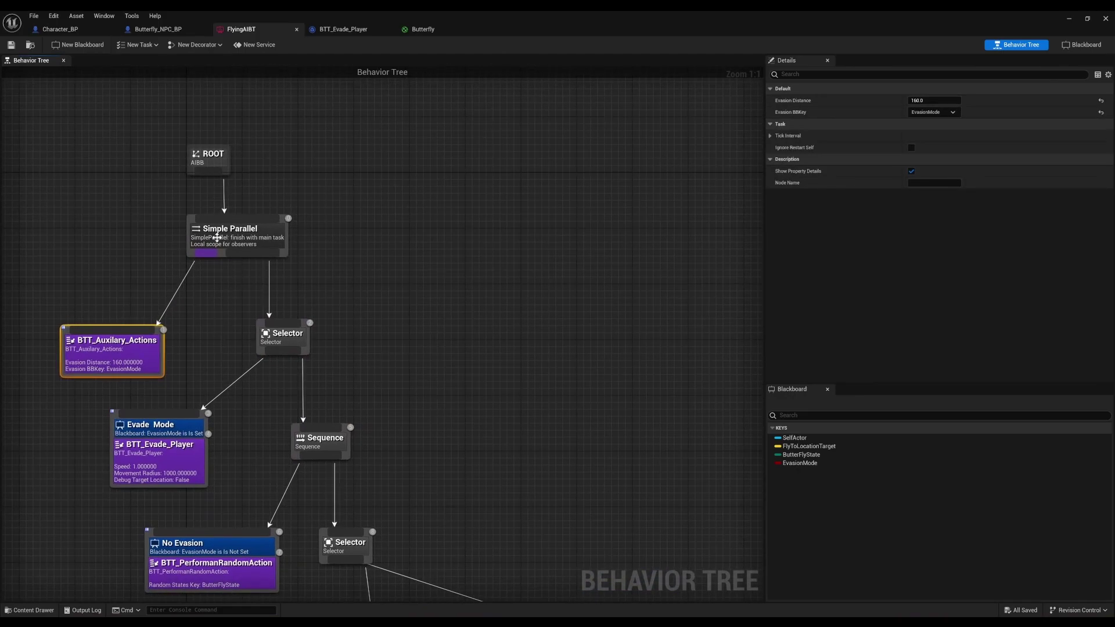
left_click(226, 241)
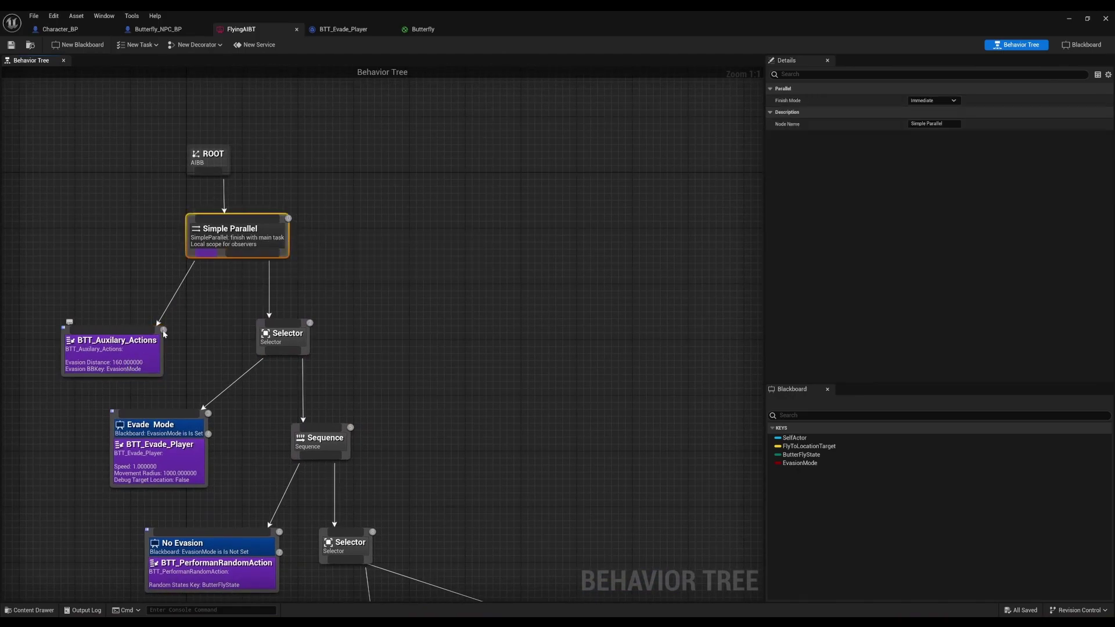
right_click_drag(234, 472, 401, 428)
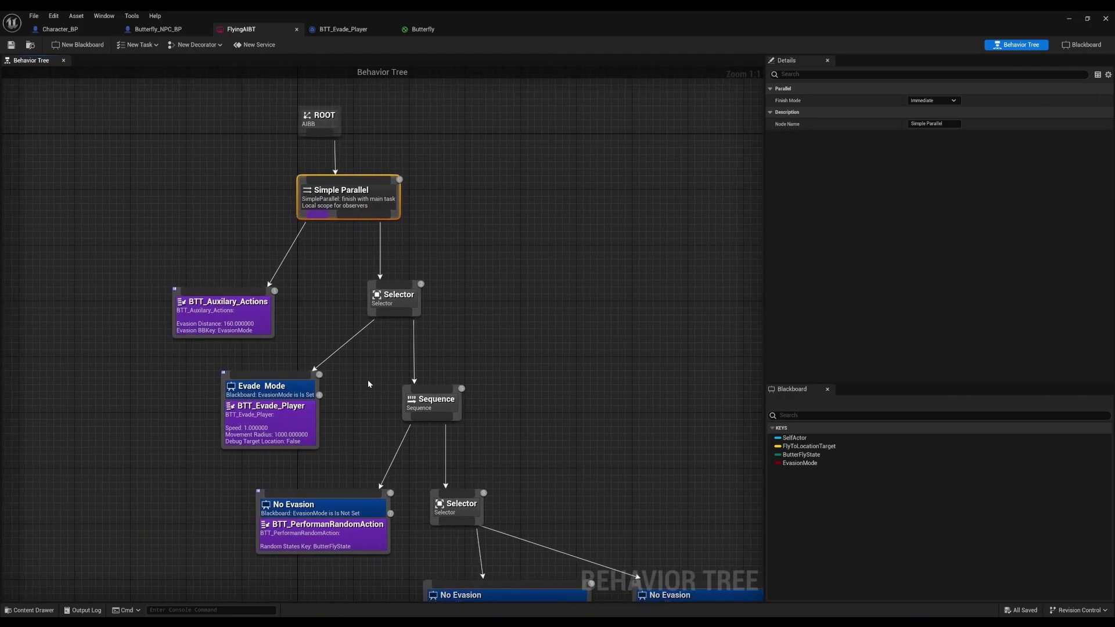
right_click_drag(368, 383, 219, 145)
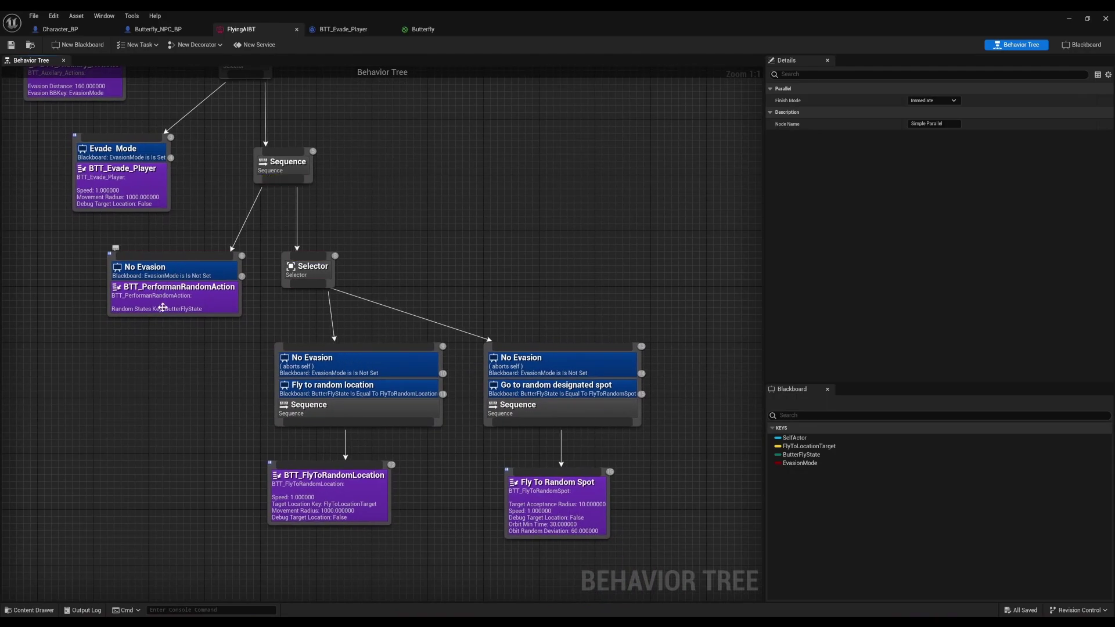
right_click_drag(204, 222, 244, 389)
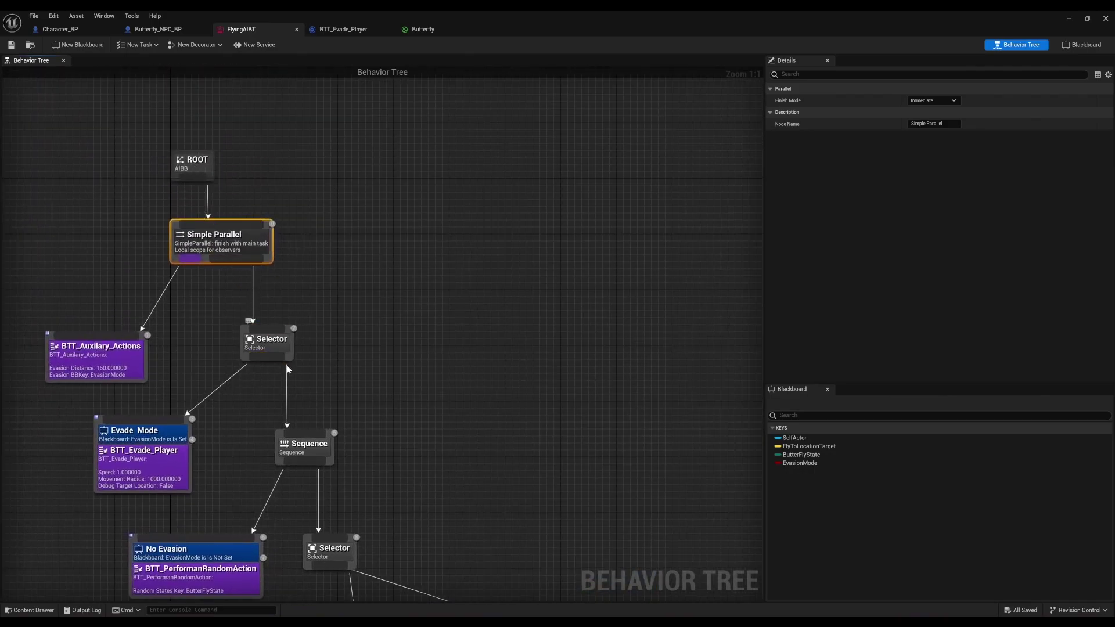
right_click_drag(287, 369, 221, 234)
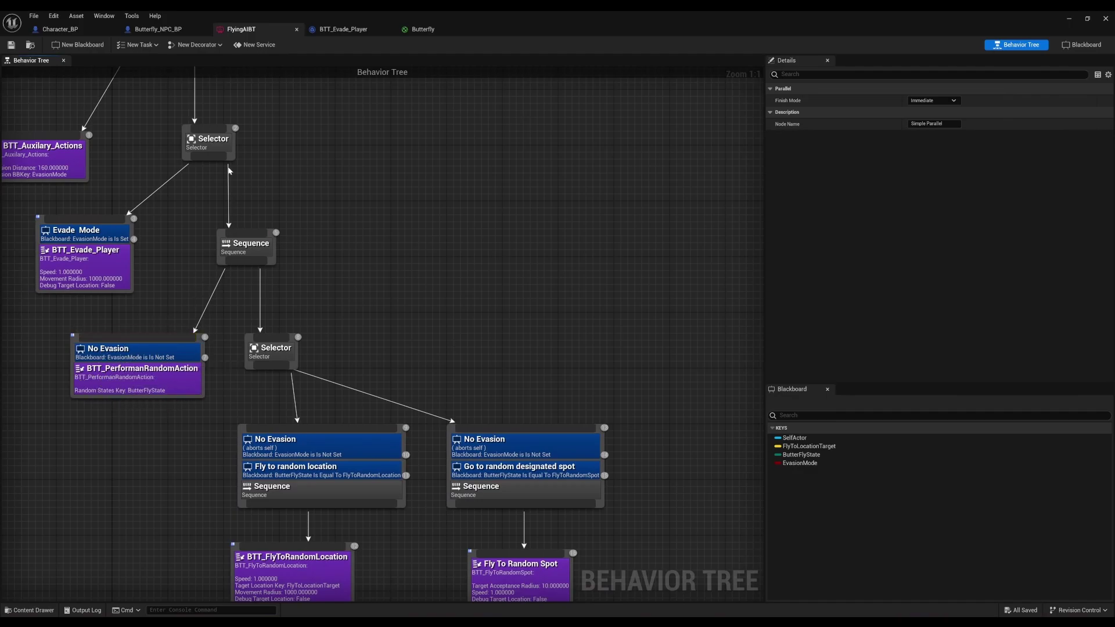
Trace the FlyingAIBT tree from ROOT down to the random location and random designated spot branches and their tasks
right_click_drag(212, 111, 221, 251)
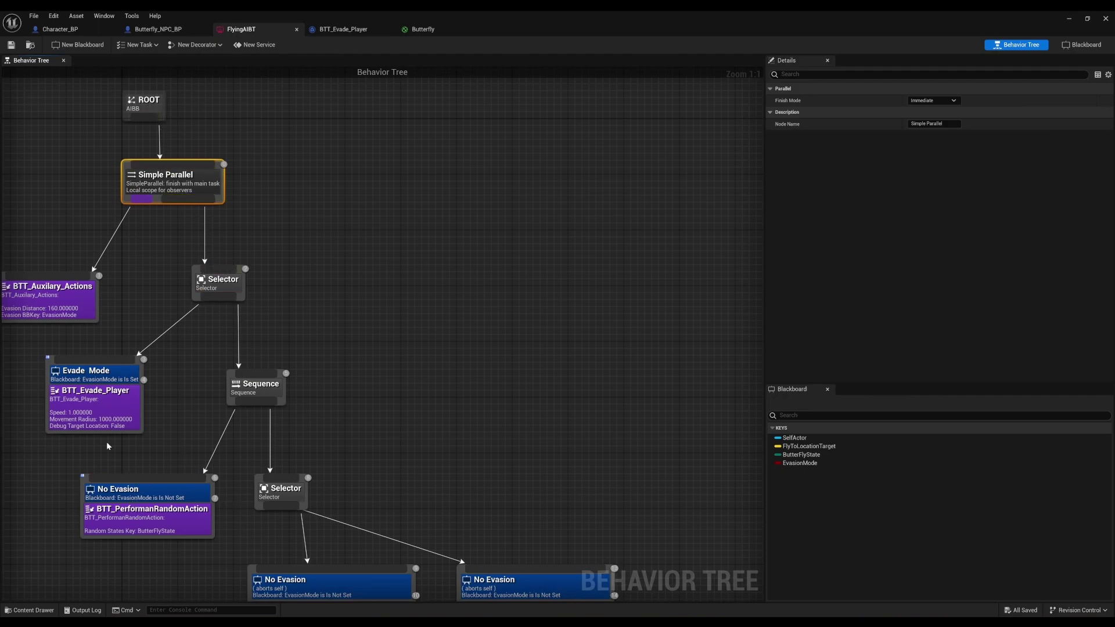
right_click_drag(282, 539, 244, 368)
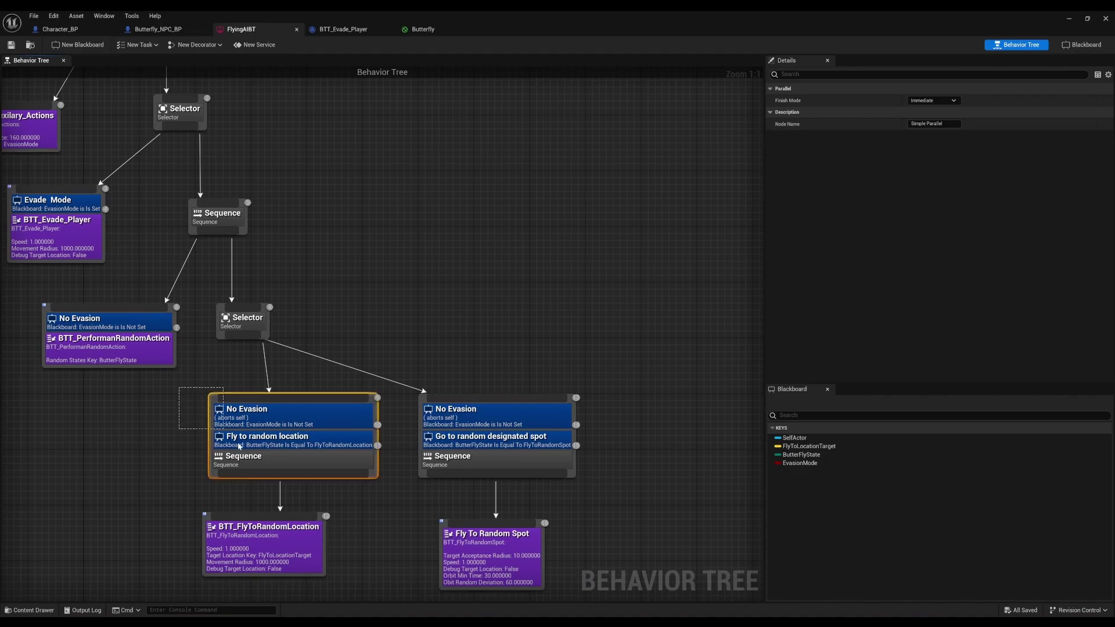
left_click_drag(238, 446, 608, 582)
left_click_drag(184, 320, 627, 568)
left_click_drag(605, 333, 189, 567)
left_click(255, 309)
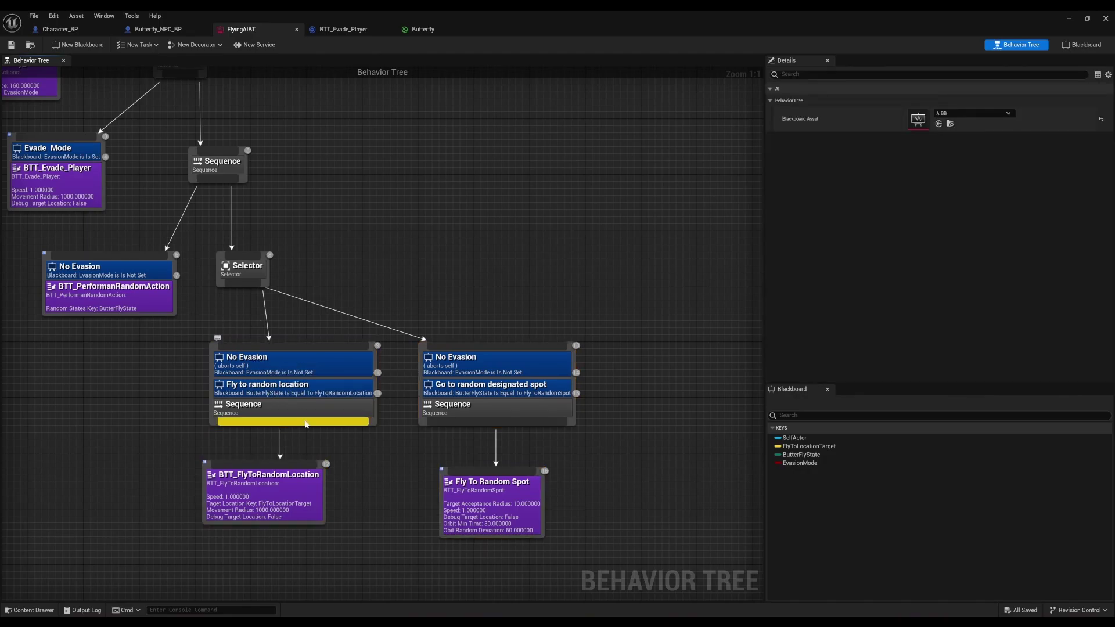
Shift the Fly to random location and Go to random designated spot sequences leftward and nudge their parent Selector slightly right
left_click_drag(310, 410, 268, 410)
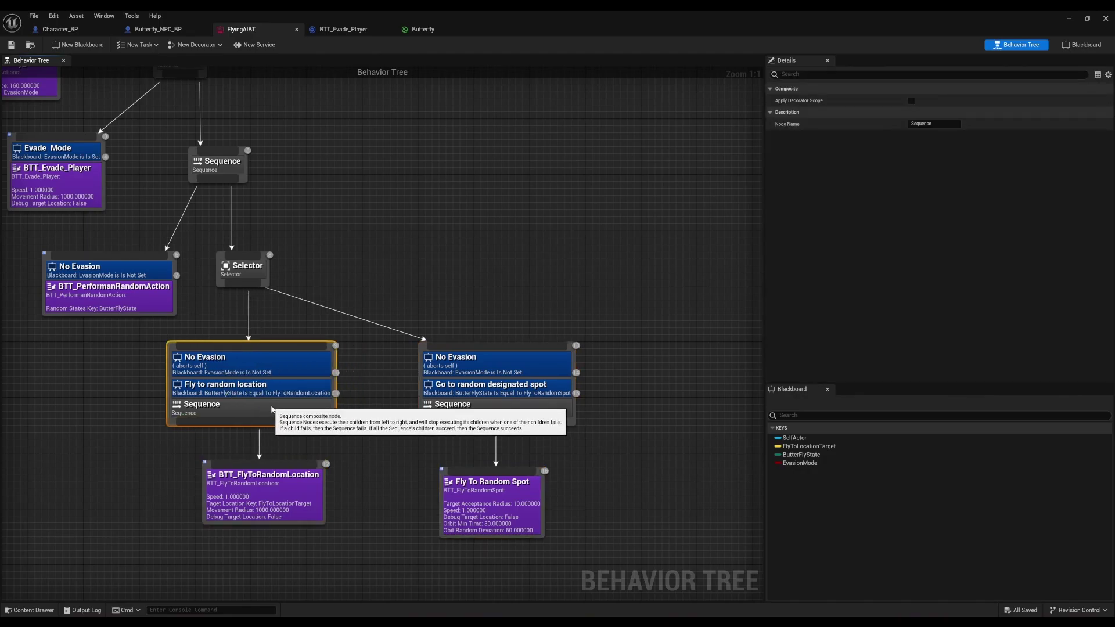
left_click_drag(469, 410, 426, 416)
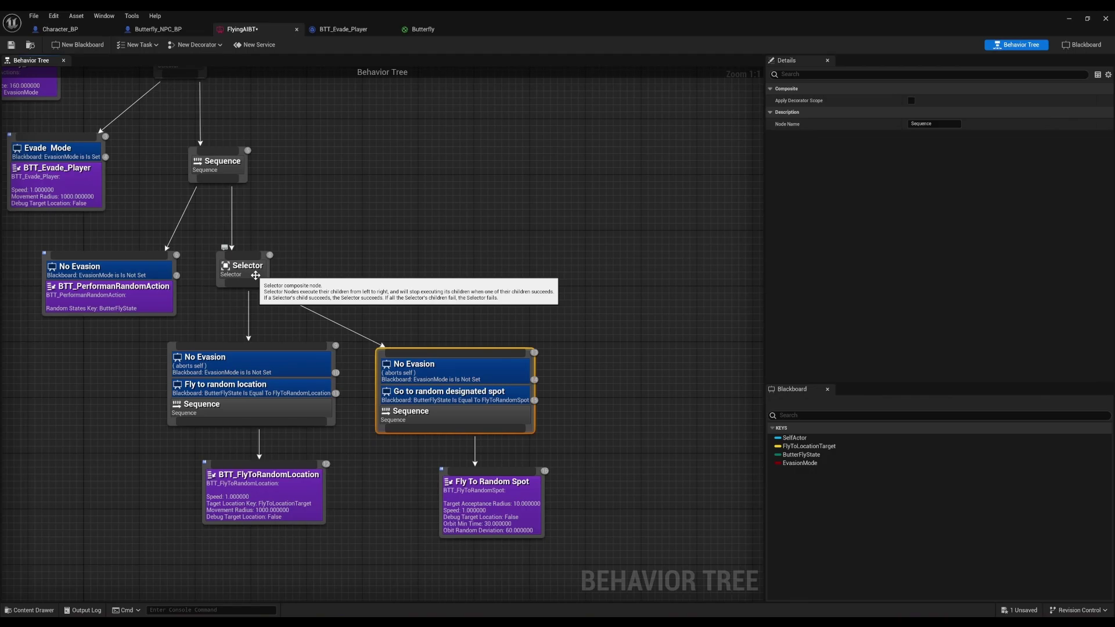
left_click_drag(232, 269, 240, 269)
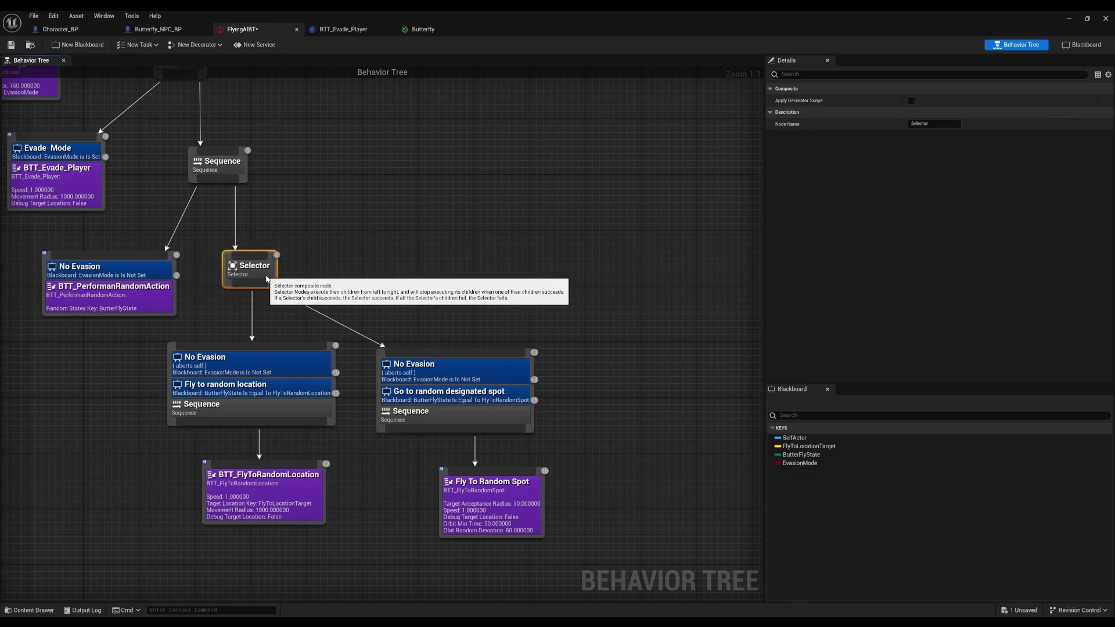
Review the BTT_FlyToRandomLocation and Fly To Random Spot task settings, and align BTT_FlyToRandomLocation beneath its sequence
left_click(239, 497)
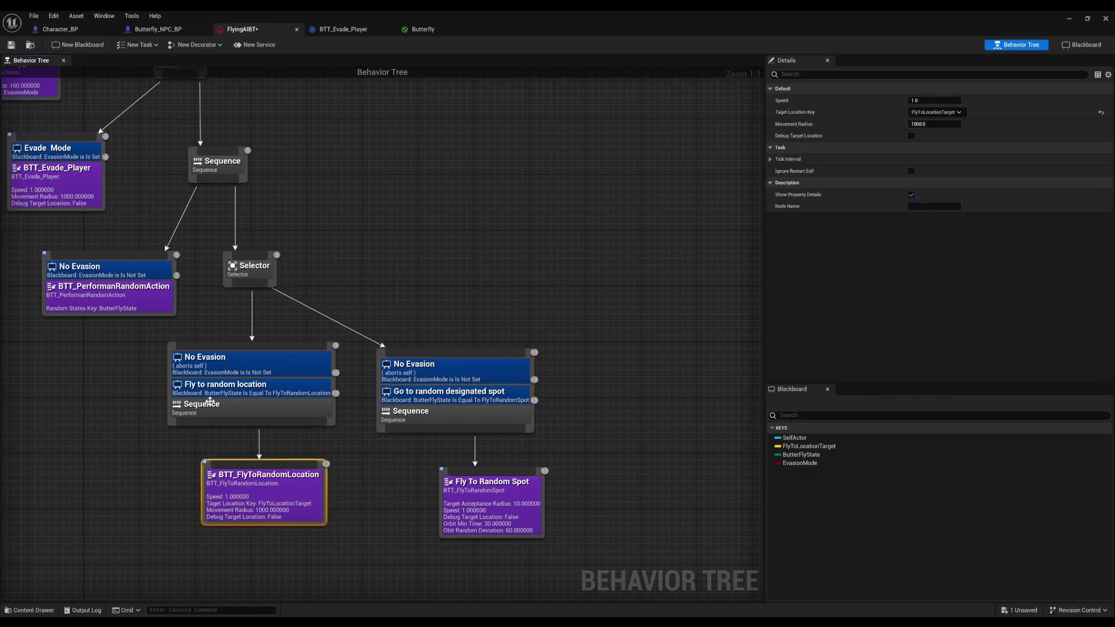
left_click(519, 504)
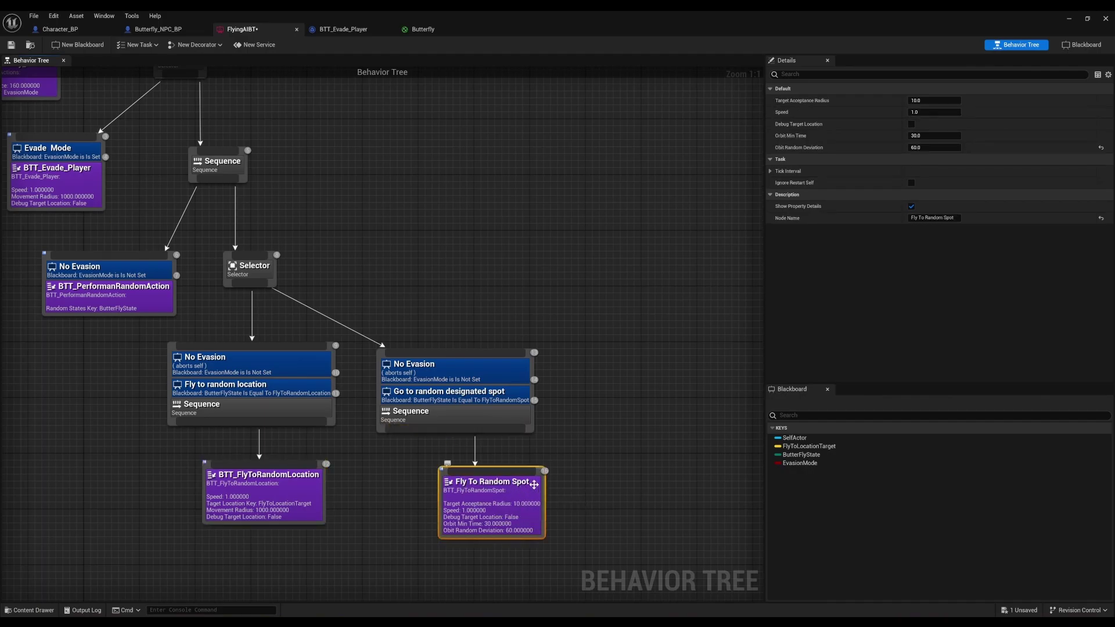
right_click_drag(315, 285, 456, 280)
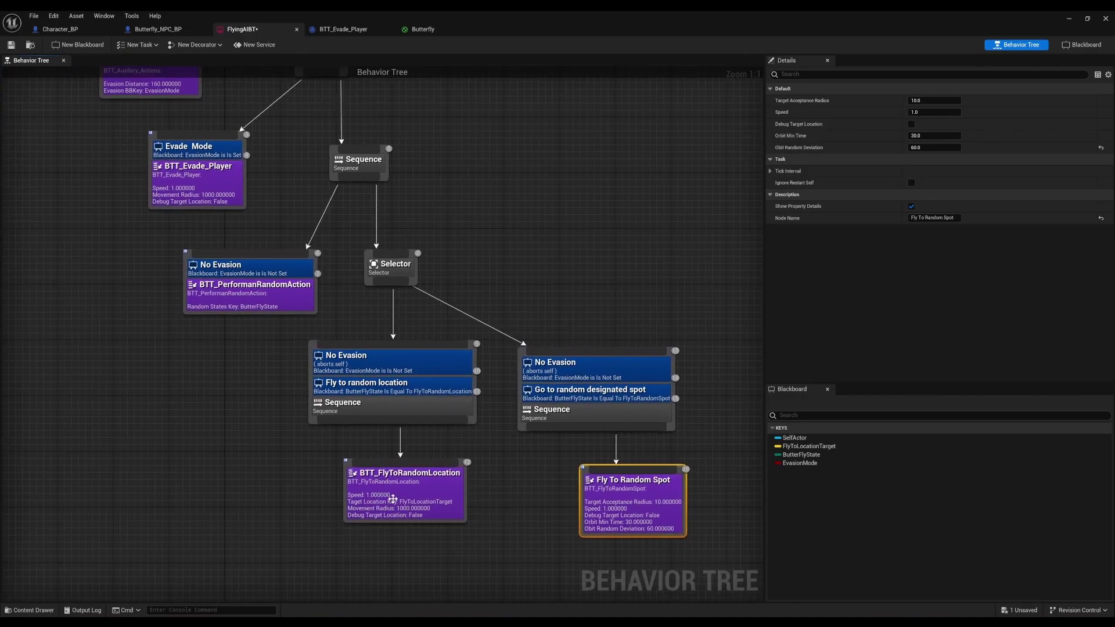
mouse_move(414, 477)
left_mouse_down()
mouse_move(384, 497)
mouse_move(399, 493)
left_mouse_up()
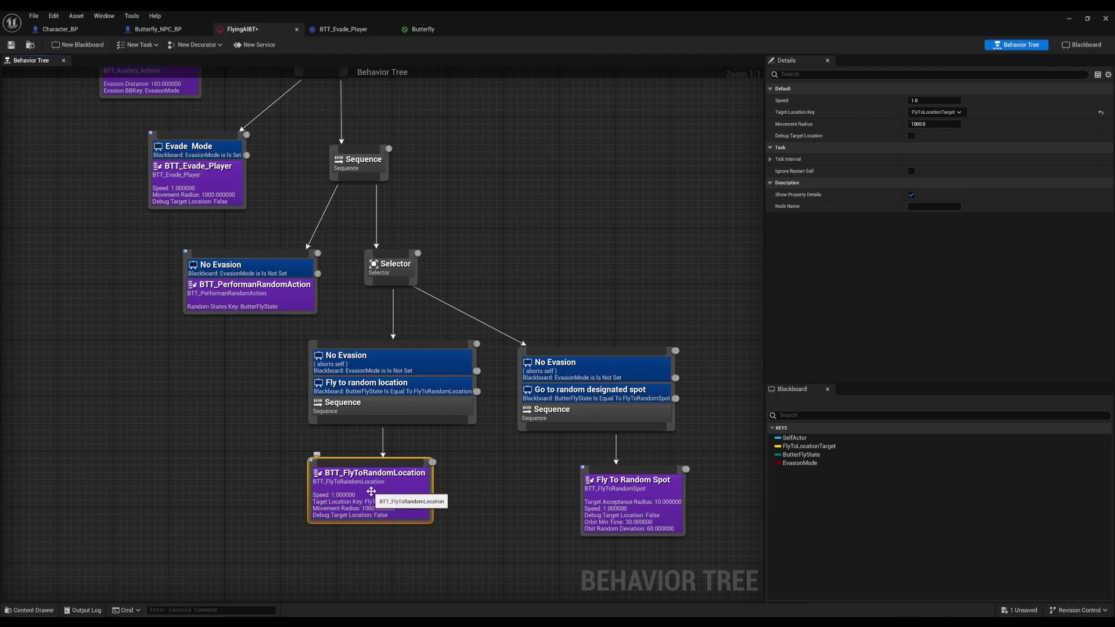
Open the BTT_FlyToRandomLocation task and examine its GetRandomReachablePointInRadius, Make Vector and Set Actor Location logic
double_click(372, 492)
right_click_drag(514, 228, 530, 211)
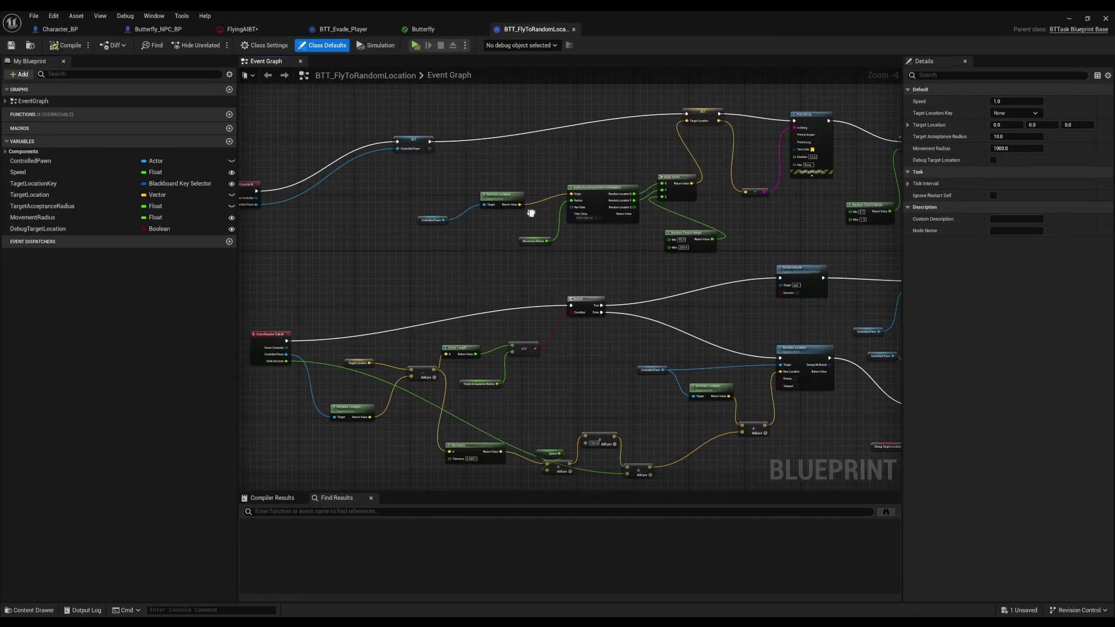
scroll(526, 205, "down", 2)
scroll(470, 228, "up", 5)
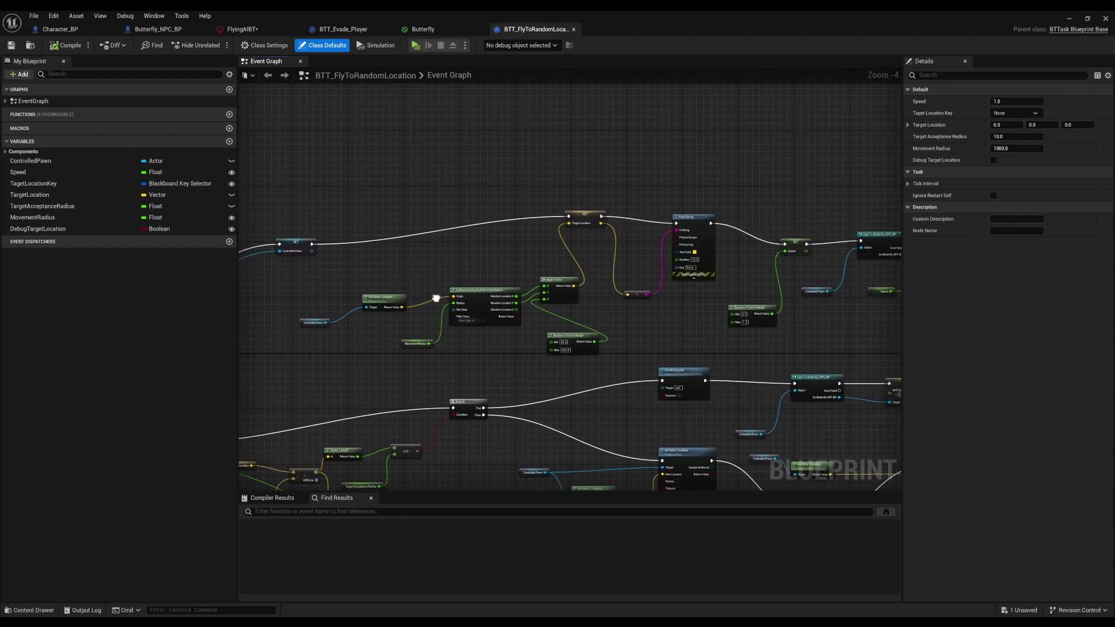
left_click(482, 287)
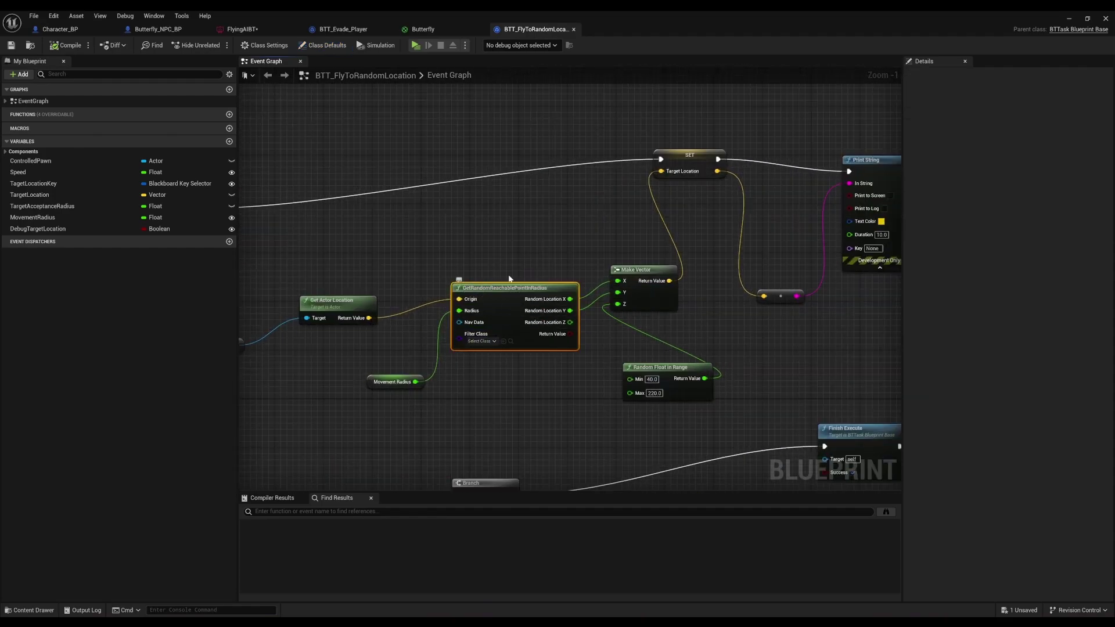
right_click_drag(583, 266, 336, 112)
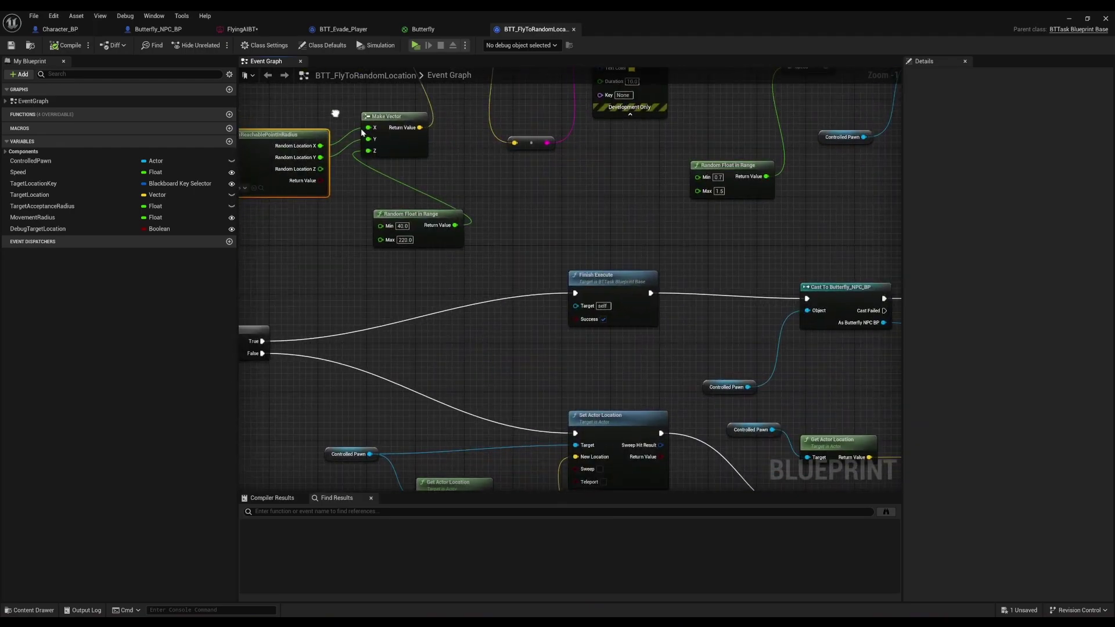
scroll(575, 283, "down", 4)
right_click_drag(721, 358, 619, 287)
scroll(580, 279, "up", 4)
Return to the FlyingAIBT tree and select the Fly To Random Spot task
left_click(249, 31)
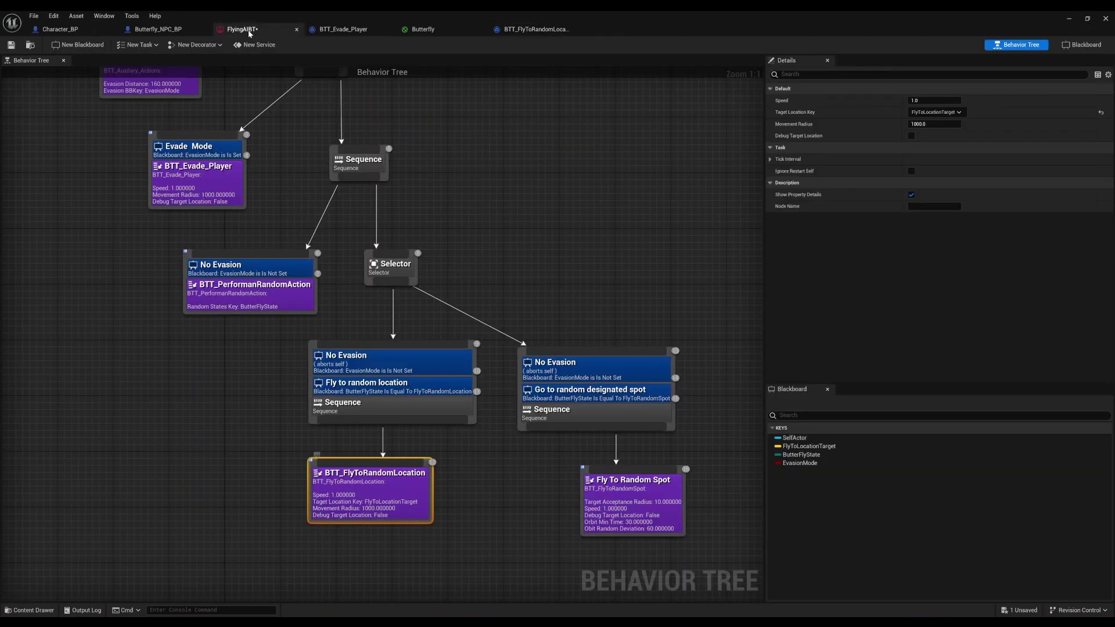
right_click_drag(629, 503, 361, 428)
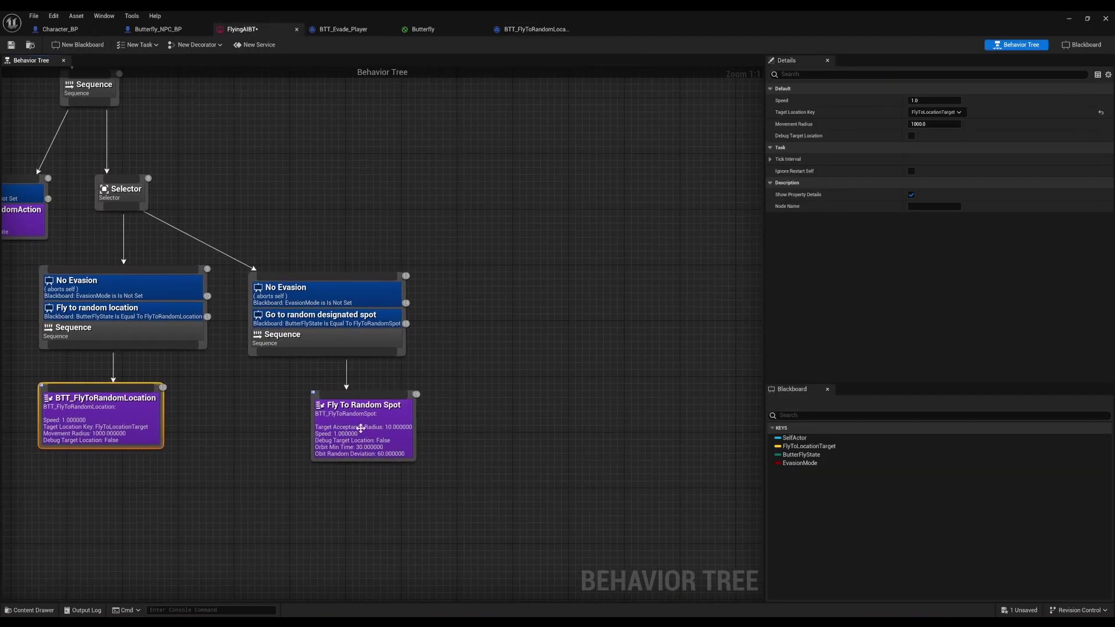
left_click(360, 428)
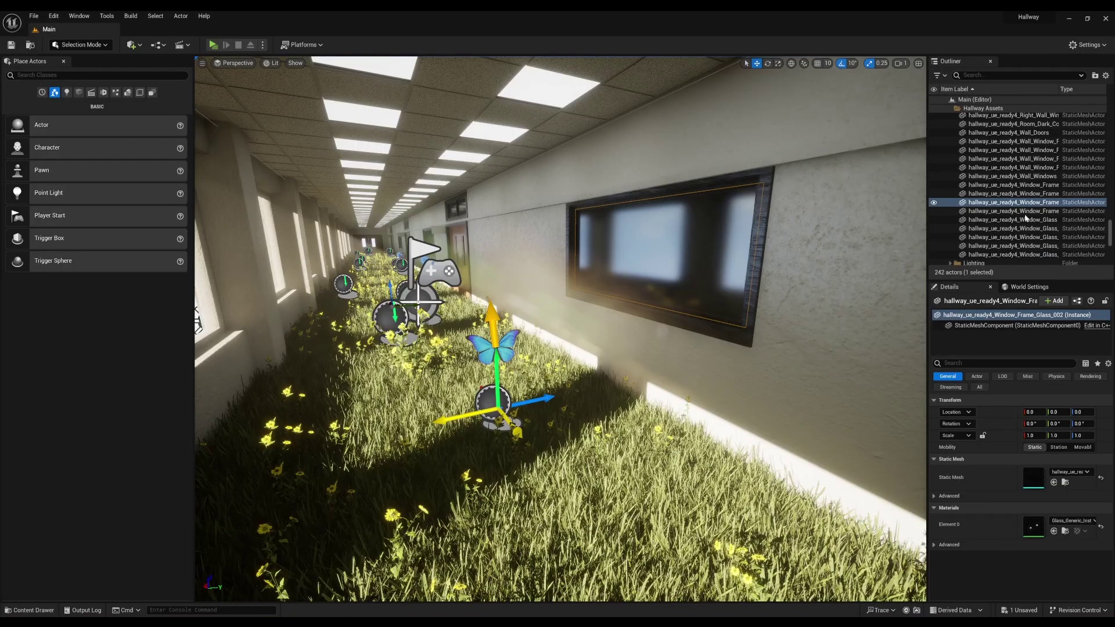
Find SpotLocation_BP7 in the Main level and view it with the neighbouring spot markers along the grassy hallway
scroll(980, 205, "down", 5)
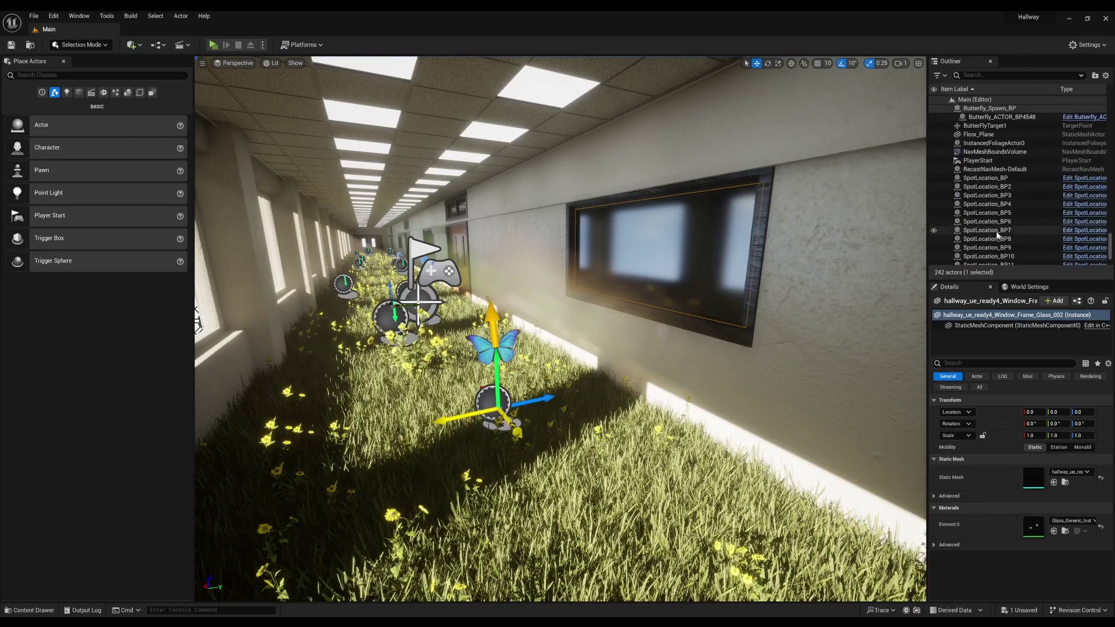
left_click(987, 230)
right_click_drag(373, 366, 405, 291)
key("s")
left_click_drag(405, 290, 456, 345, "alt")
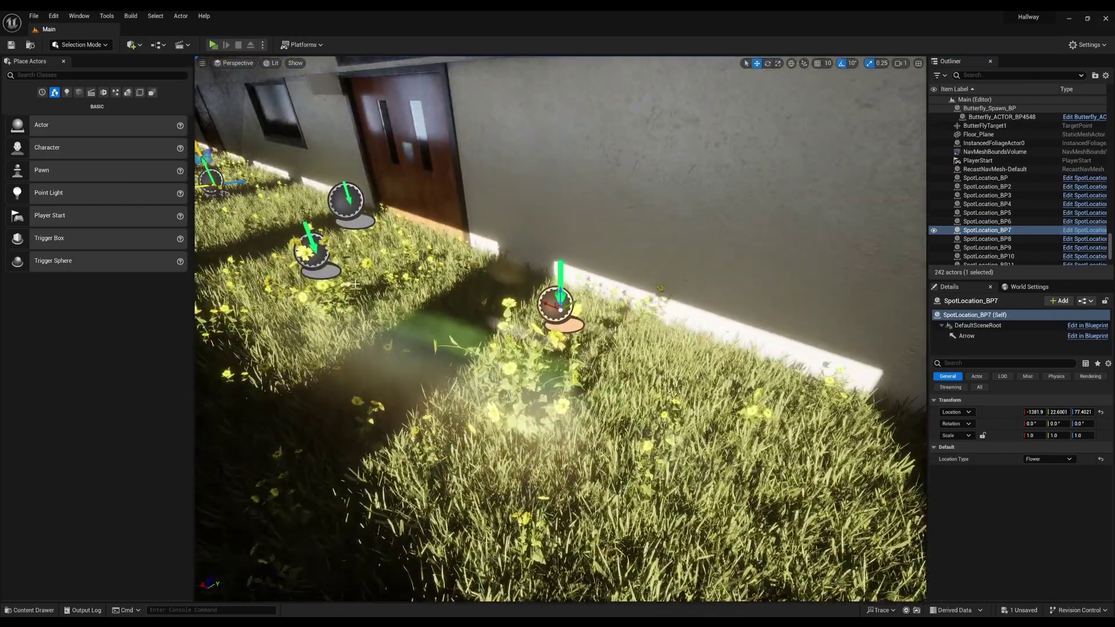
left_click(316, 251)
left_click(555, 300)
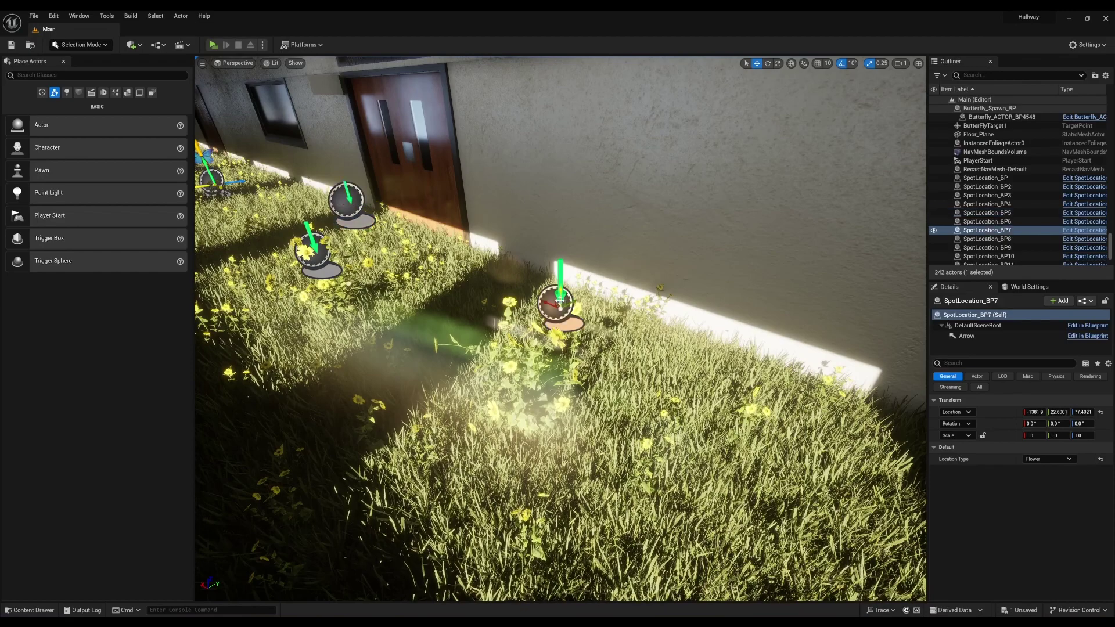
Inspect SpotLocation_BP7 up close at its flower and check its Location Type setting
key("f")
scroll(560, 301, "down", 3)
scroll(560, 301, "up", 3)
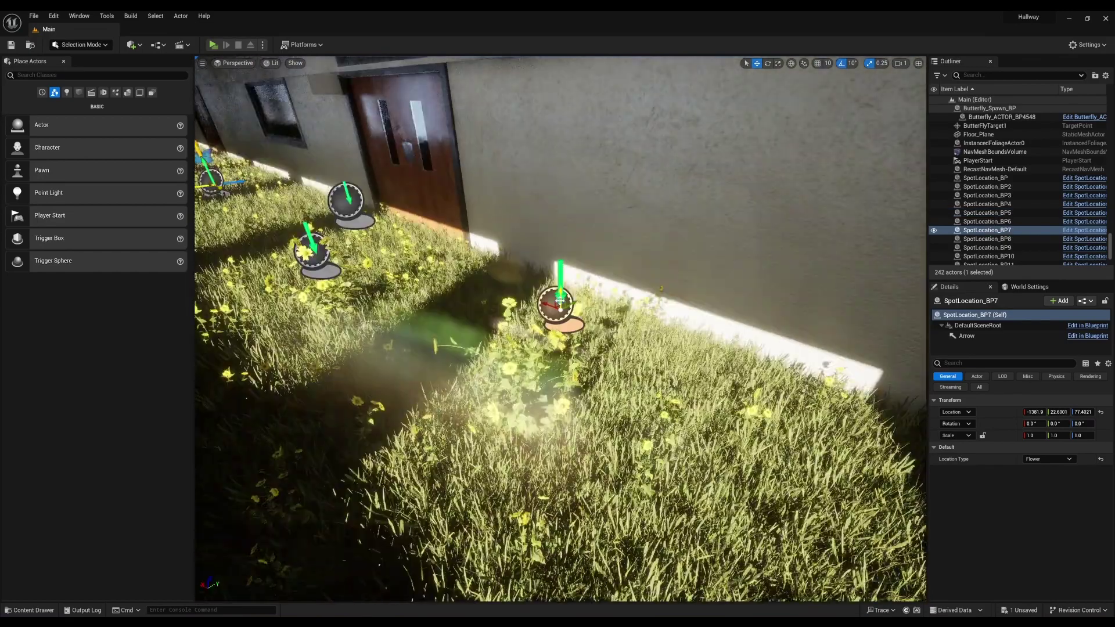
scroll(561, 300, "up", 4)
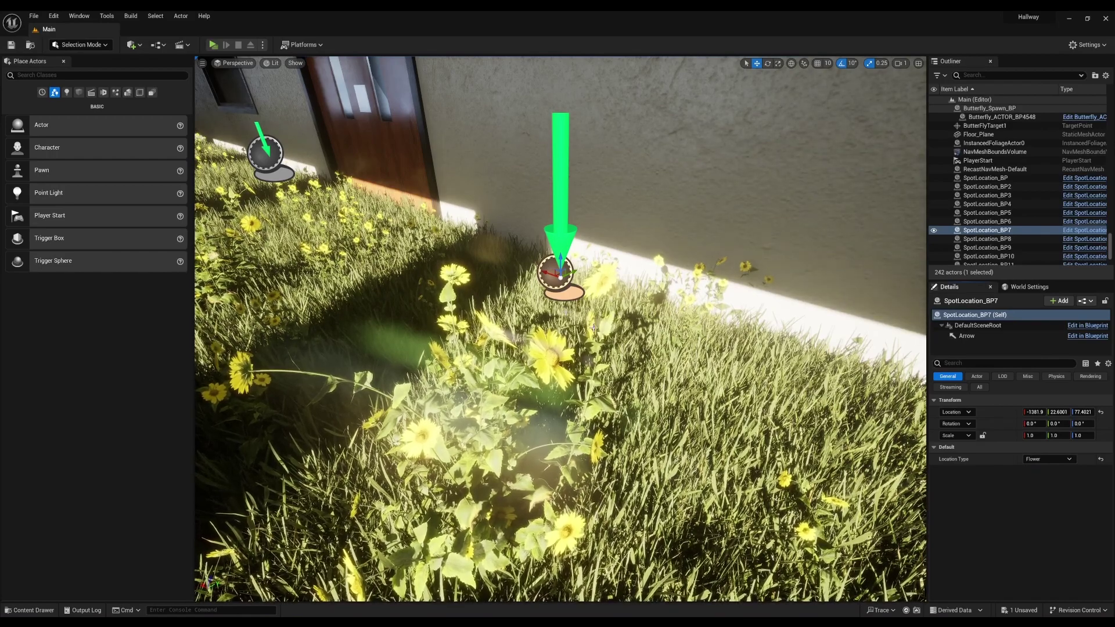
left_click_drag(560, 325, 479, 326, "alt")
left_click(1035, 461)
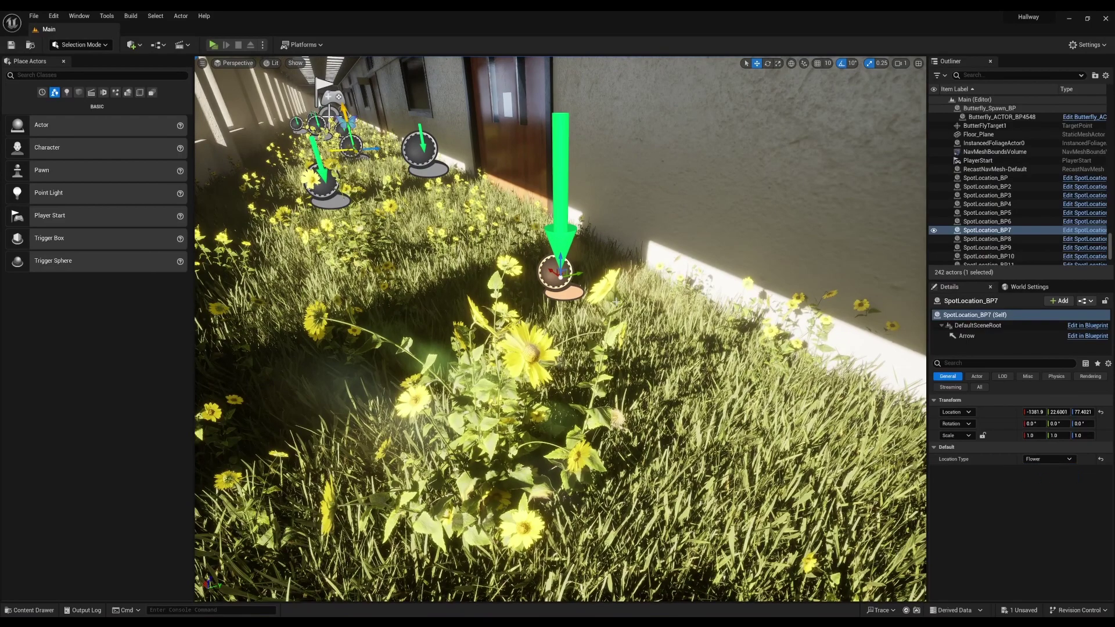
Check SpotLocation_BP5, then view SpotLocation_BP10, BP11, BP12 and BP13 one by one along the hallway
left_click(987, 213)
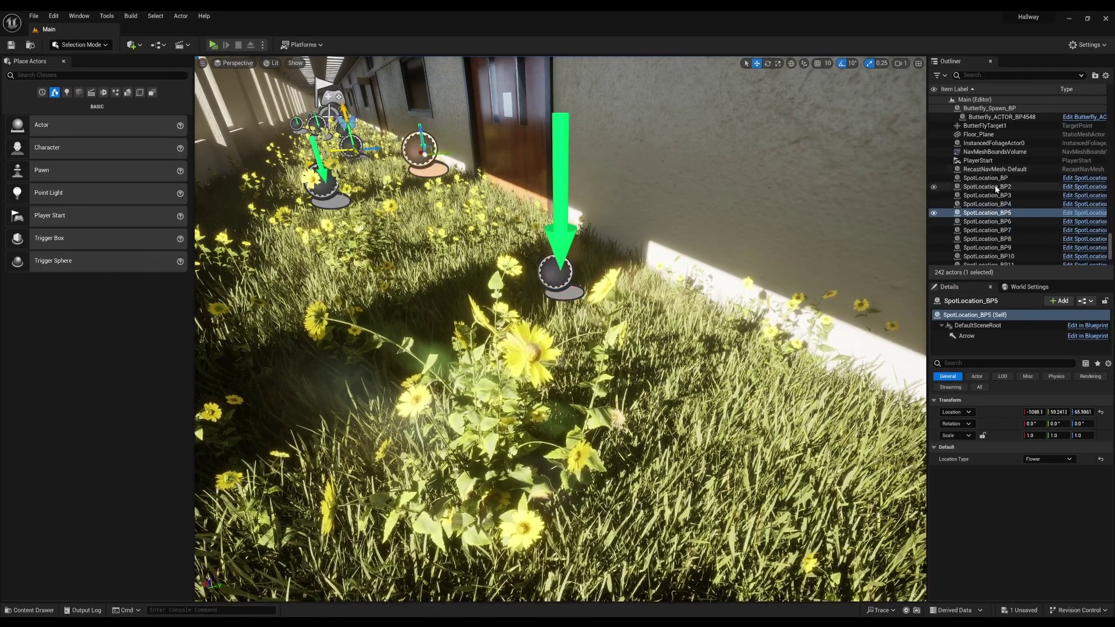
double_click(1003, 256)
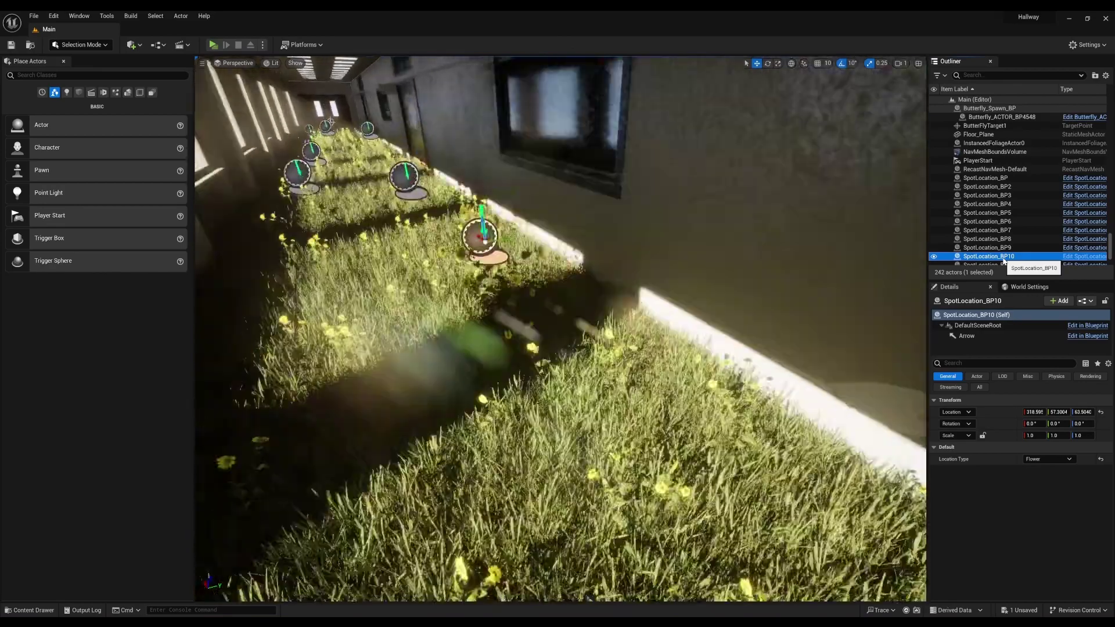
scroll(1009, 260, "down", 1)
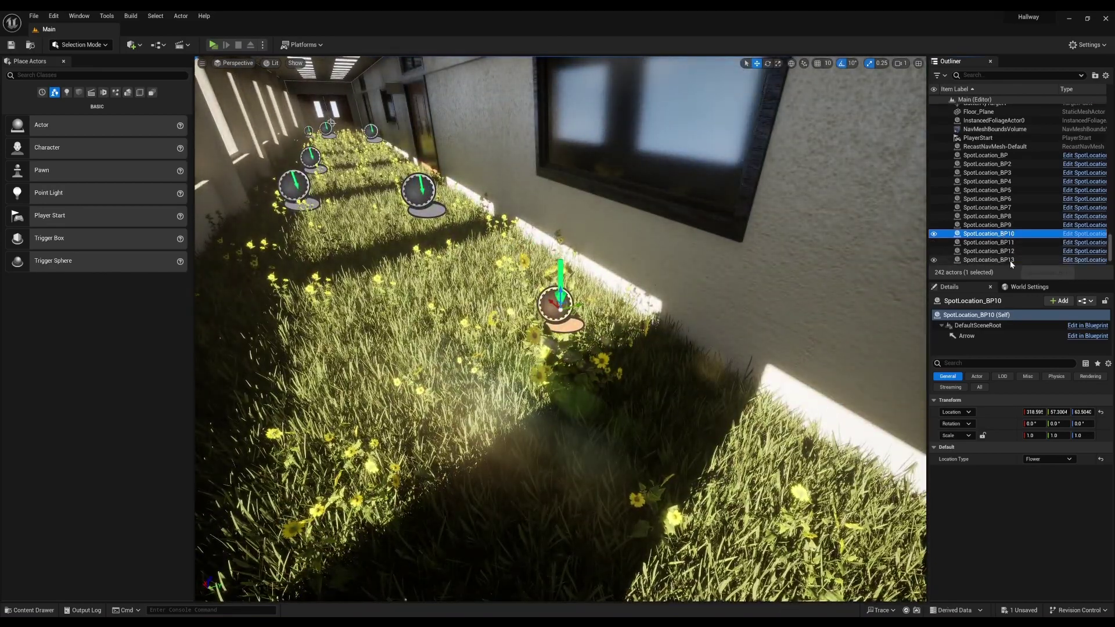
double_click(1011, 243)
scroll(1013, 243, "down", 1)
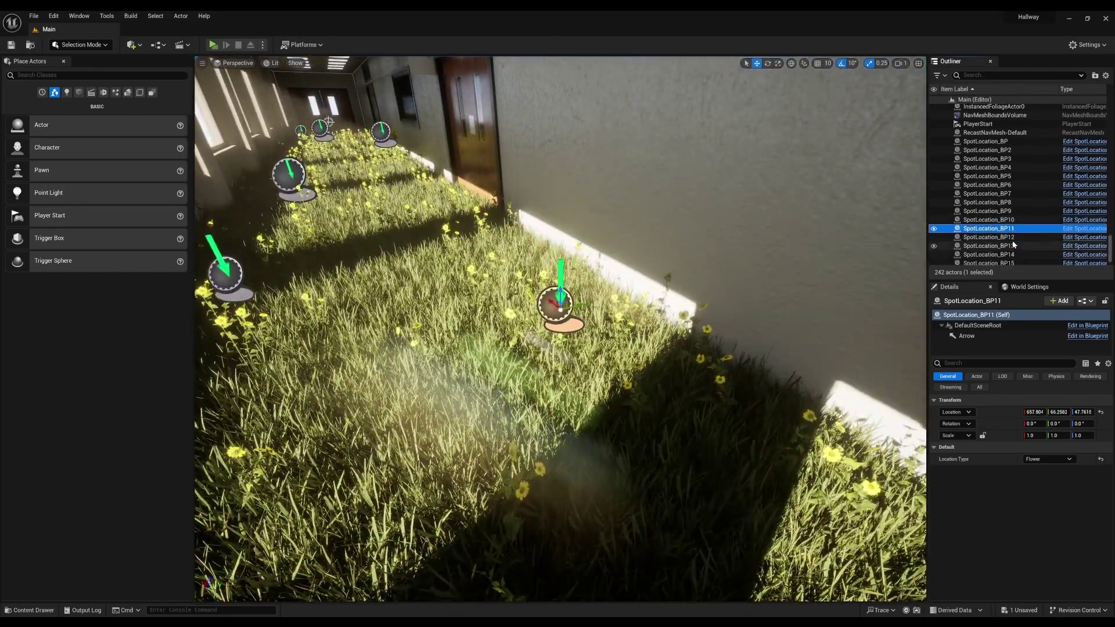
double_click(1013, 240)
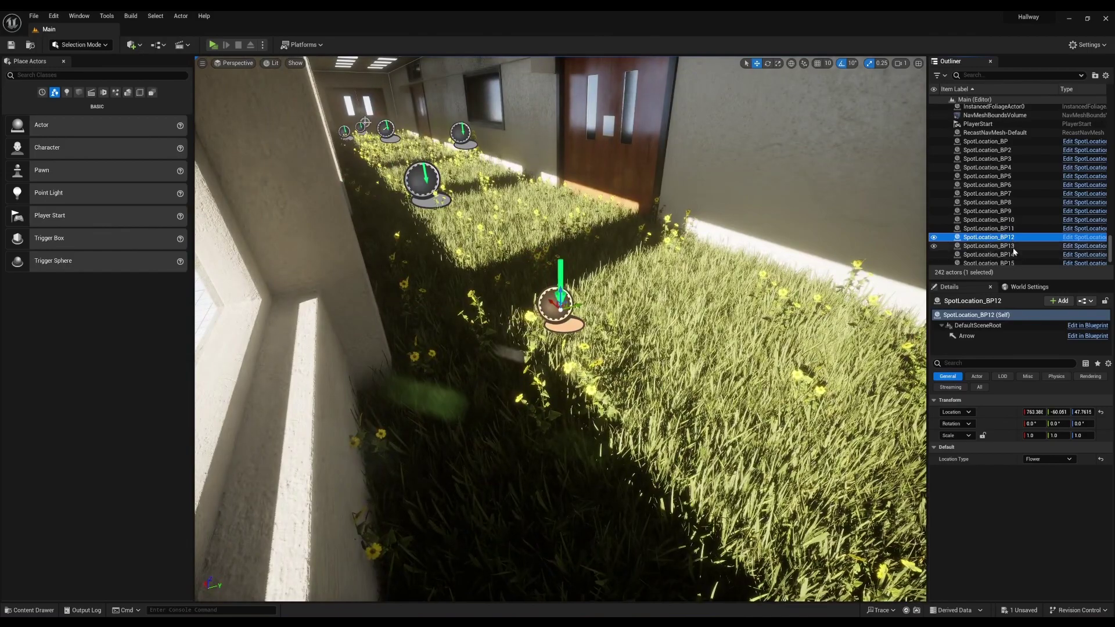
double_click(1014, 246)
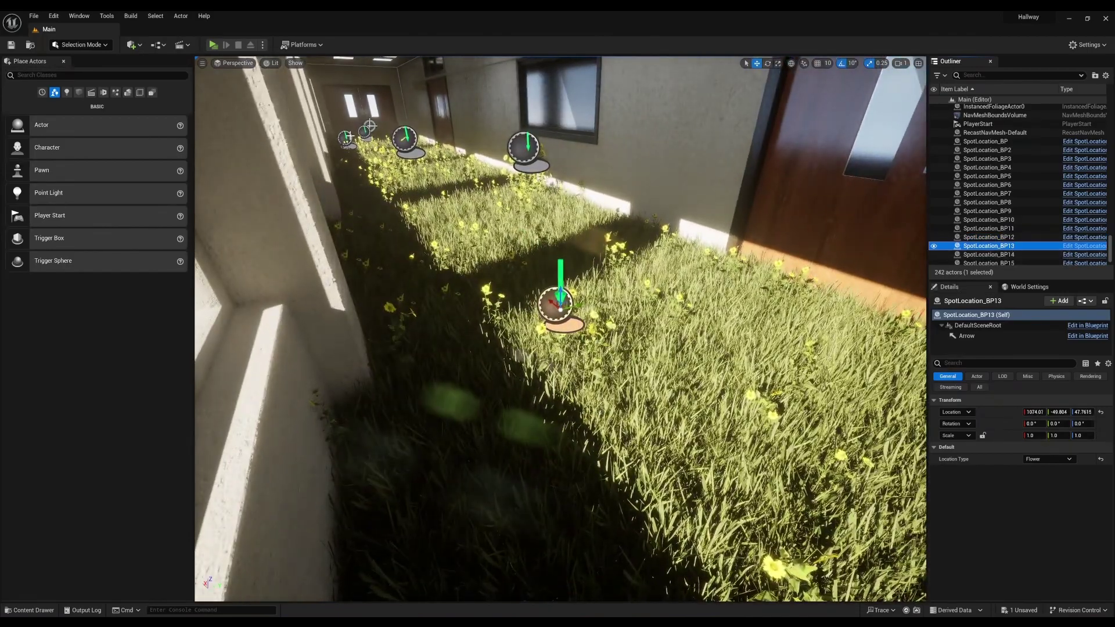
Inspect SpotLocation_BP16 up close among its flowers and view SpotLocation_BP17 near the hallway's end doors
scroll(1013, 246, "down", 3)
double_click(1013, 243)
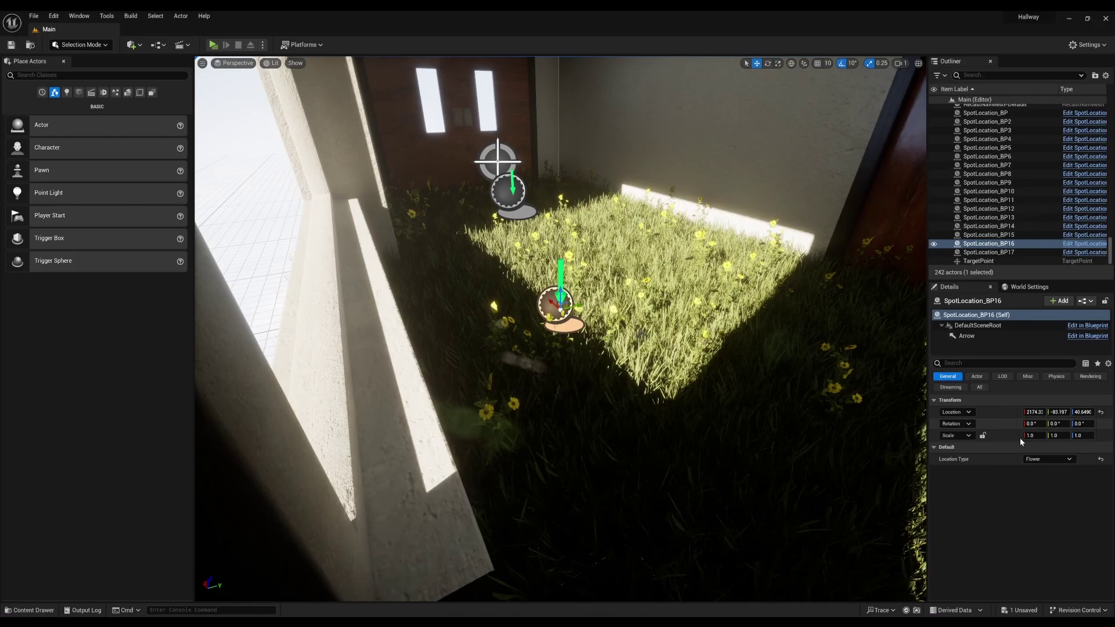
scroll(574, 278, "up", 4)
left_click_drag(656, 143, 598, 157, "alt")
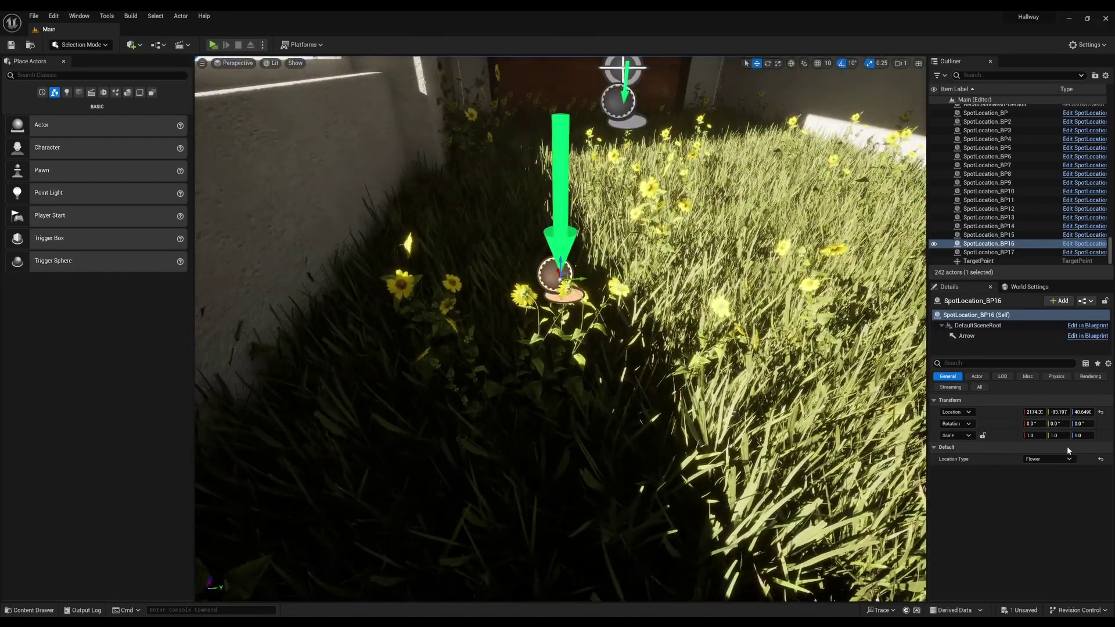
left_click(1010, 253)
key("f")
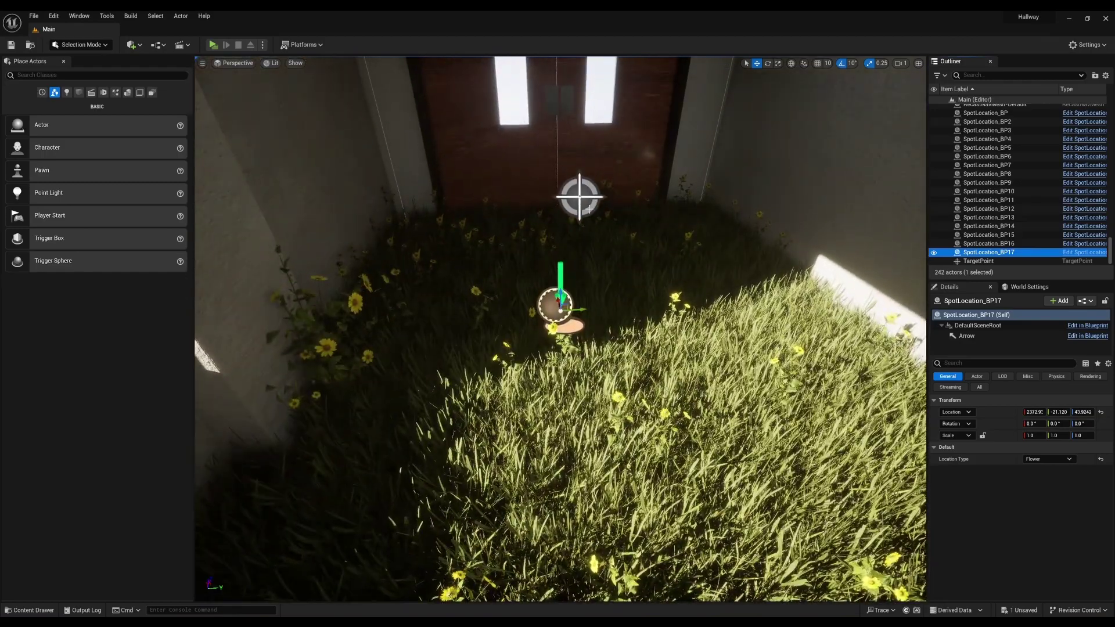
Check the TargetPoint in front of the end doors and view SpotLocation_BP2 beside the windows
left_click(579, 197)
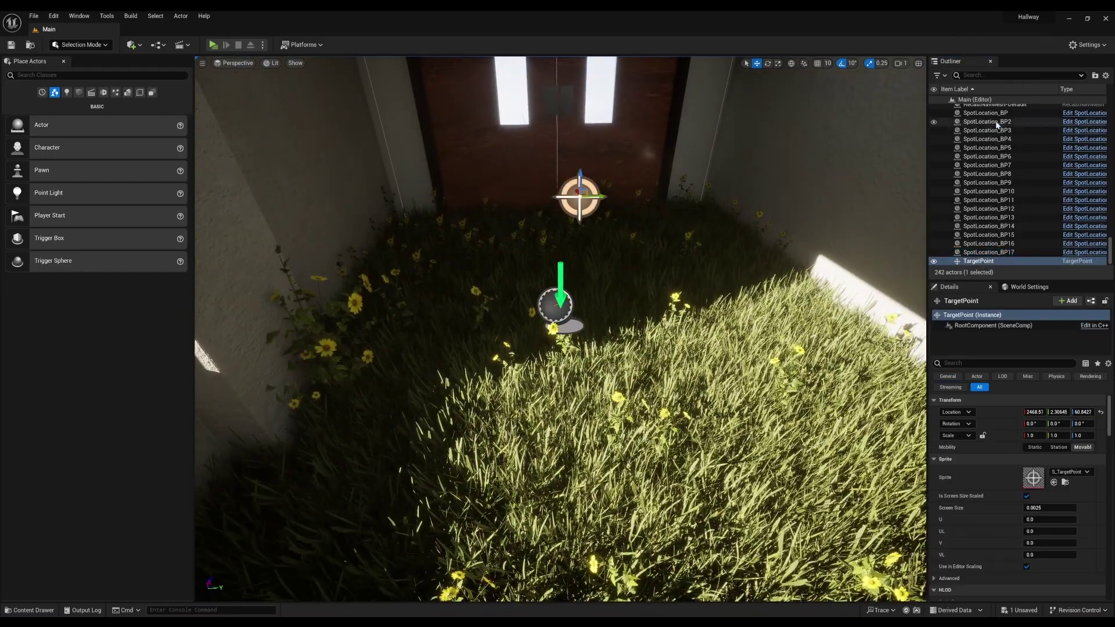
double_click(987, 121)
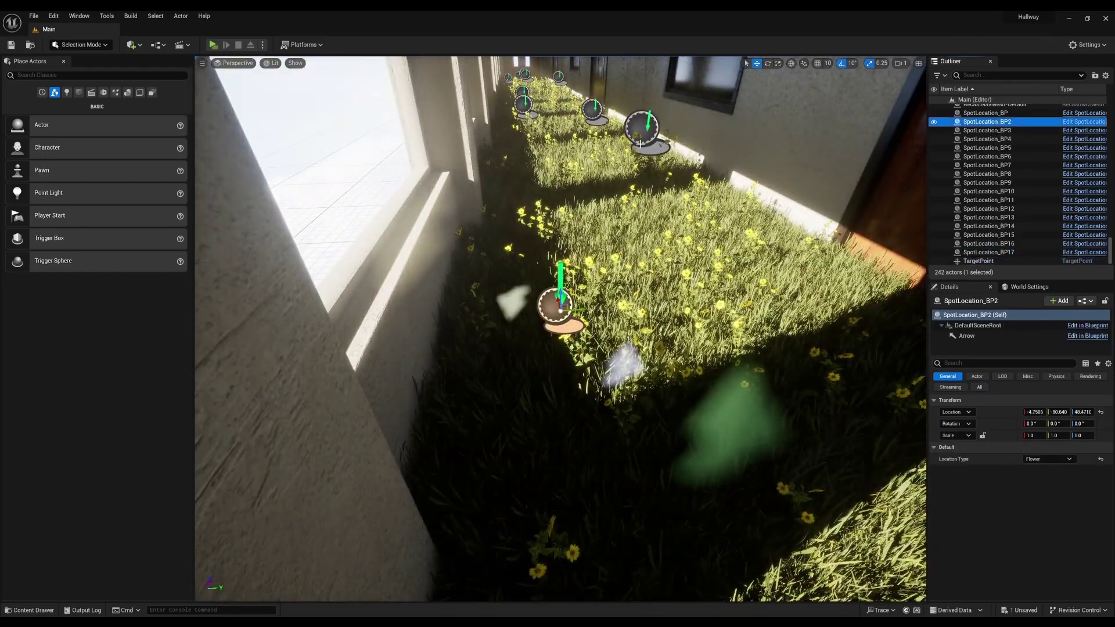
mouse_move(599, 340)
left_mouse_down("alt")
mouse_move(577, 273)
mouse_move(447, 258)
mouse_move(285, 270)
mouse_move(447, 281)
mouse_move(587, 328)
left_mouse_up("alt")
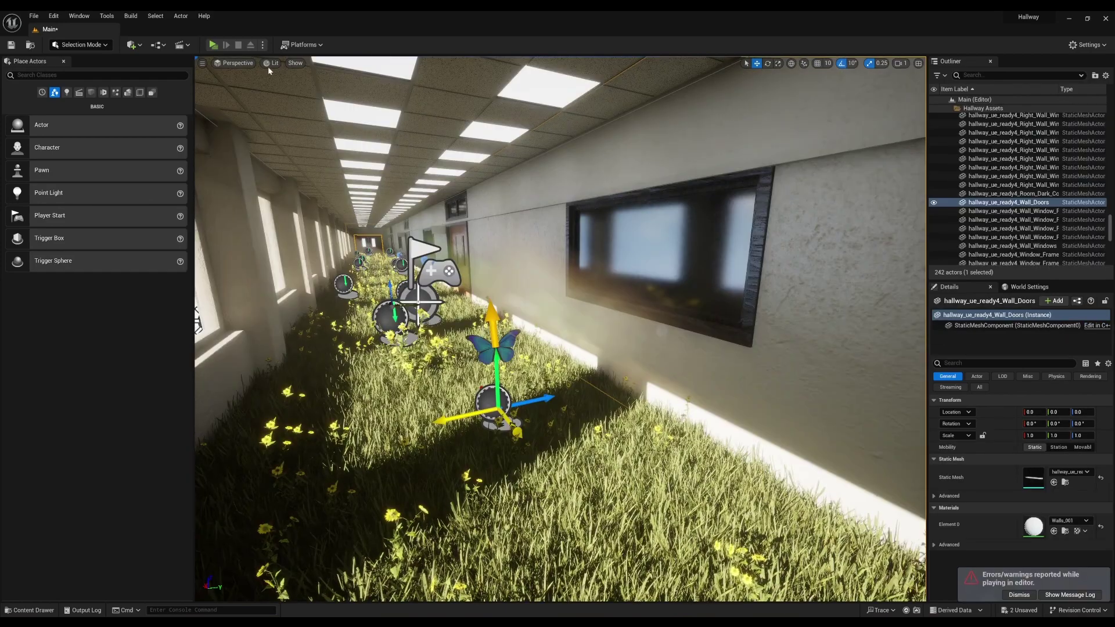
Play the level in a new window to watch the butterfly's behavior
left_click(214, 45)
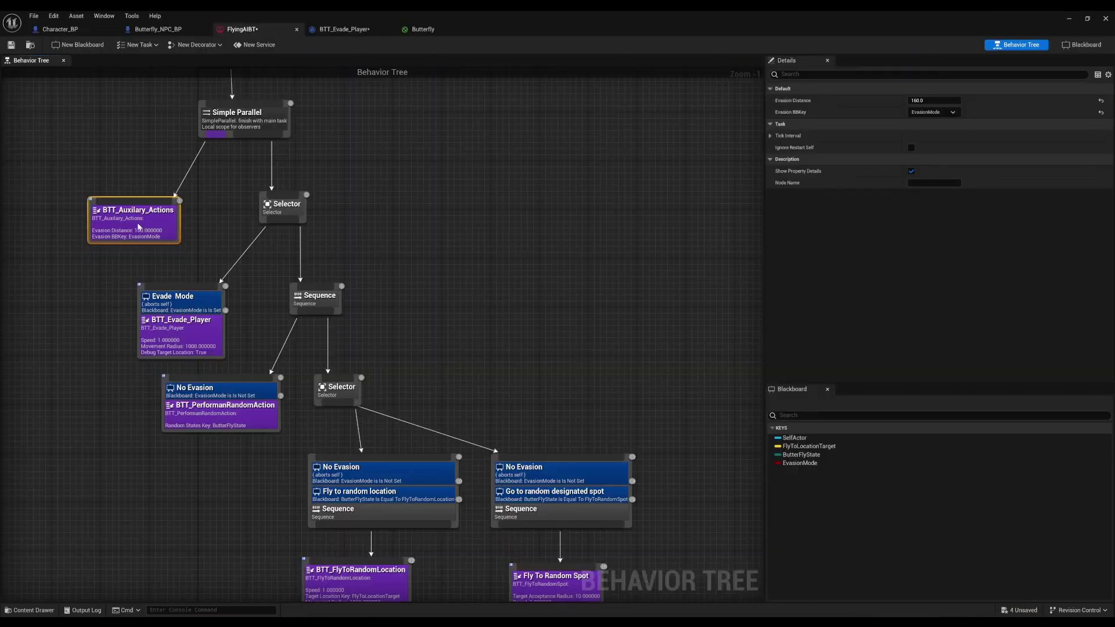
right_click(130, 225)
mouse_move(182, 339)
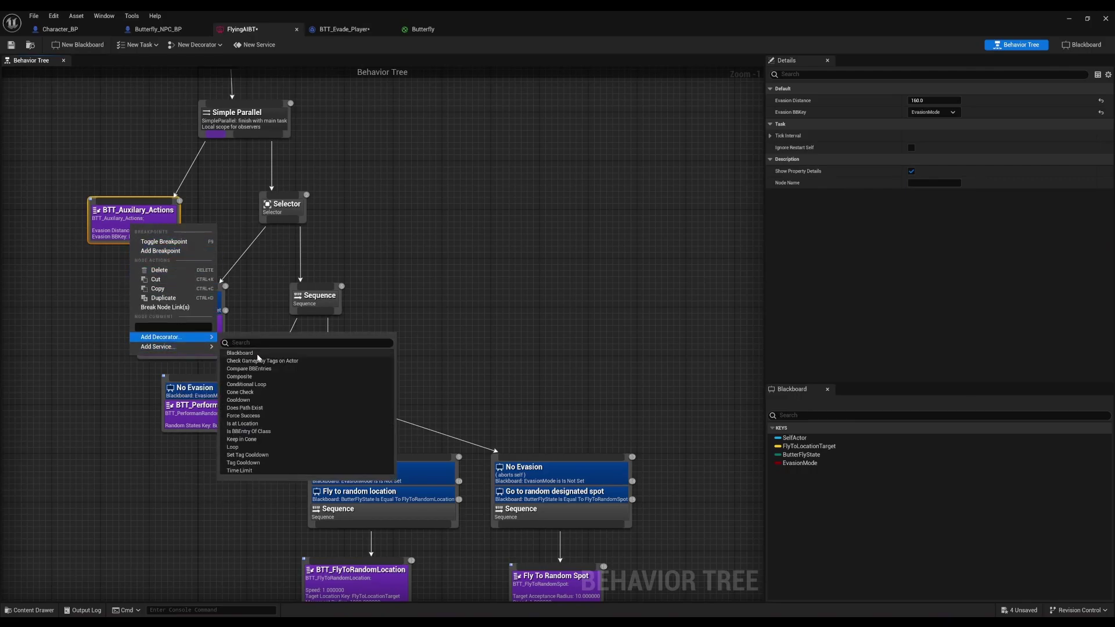
left_click(118, 307)
Open the BTT_Evade_Player task, examine its Finish Execute and Draw Debug Arrow nodes, and return to the FlyingAIBT tree
double_click(211, 344)
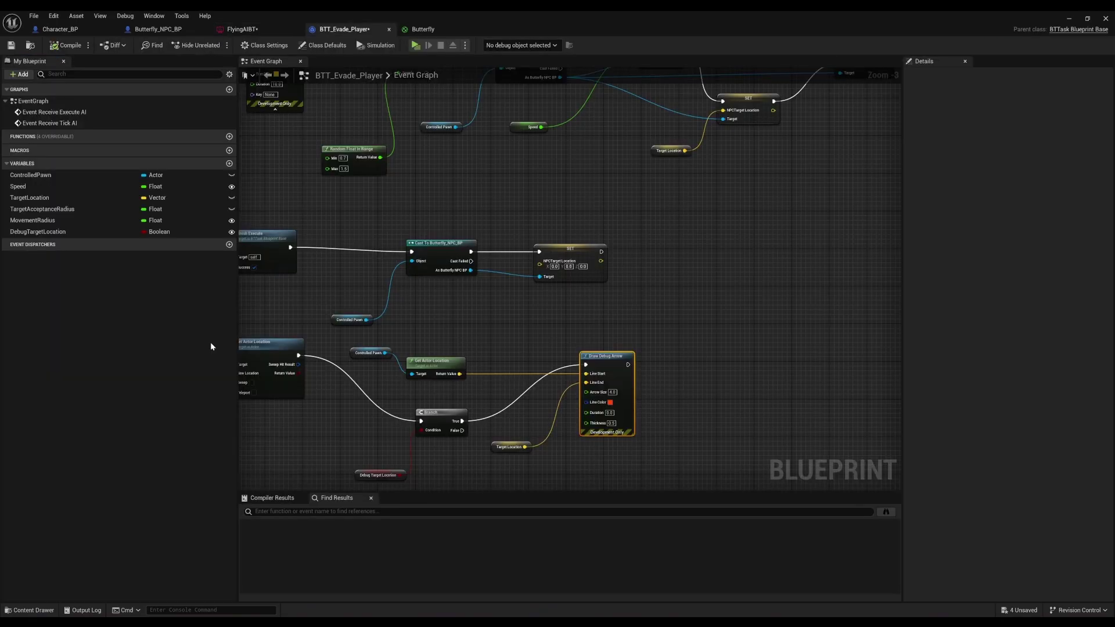
right_click_drag(486, 335, 701, 302)
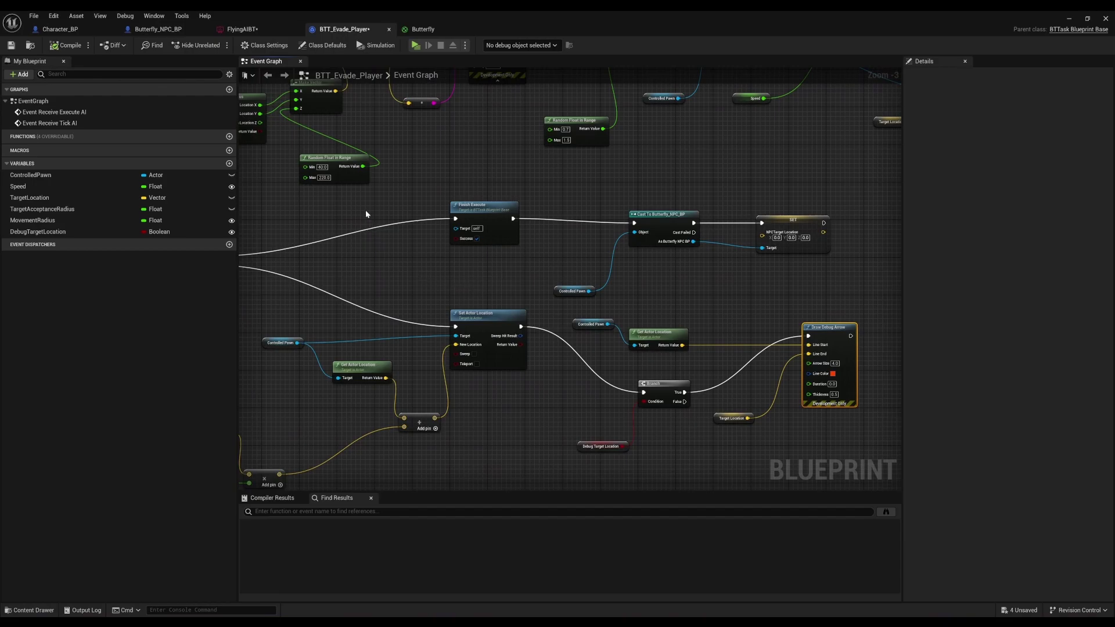
left_click(239, 30)
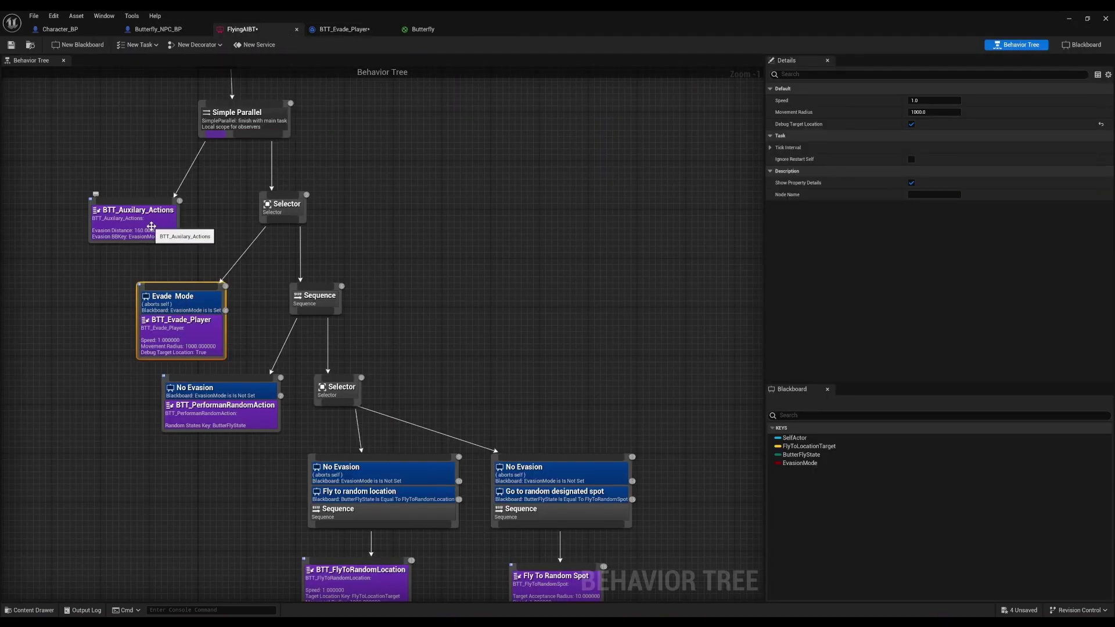
Move the BTT_Evade_Player node slightly up beneath the Selector and select its Evade Mode decorator
left_click(151, 226)
left_click_drag(192, 328, 183, 321)
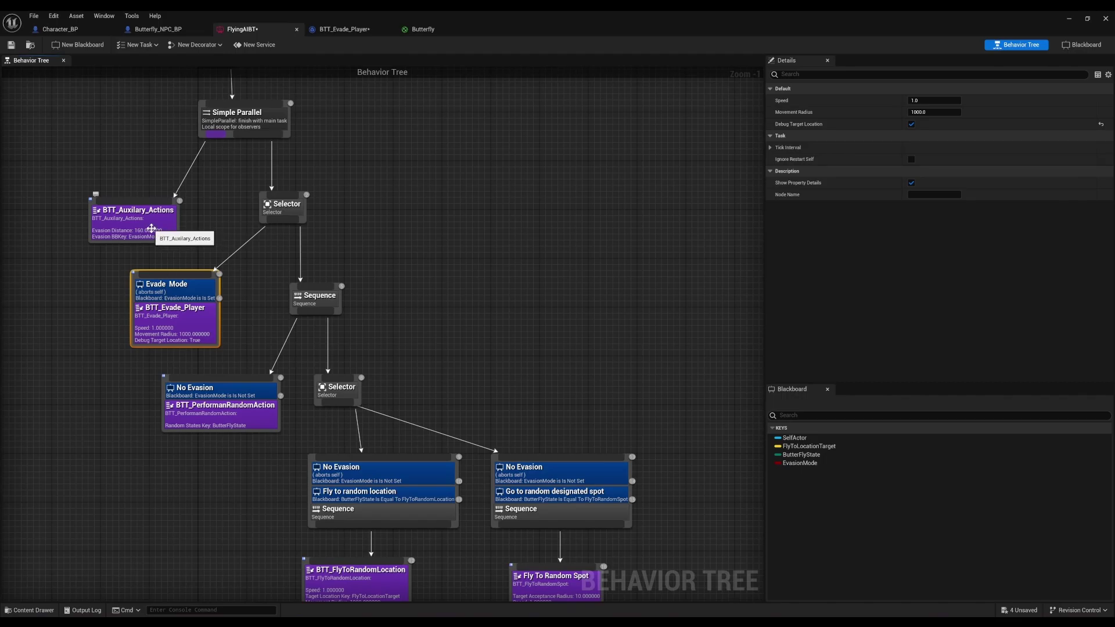
left_click_drag(190, 300, 191, 296)
left_click(190, 292)
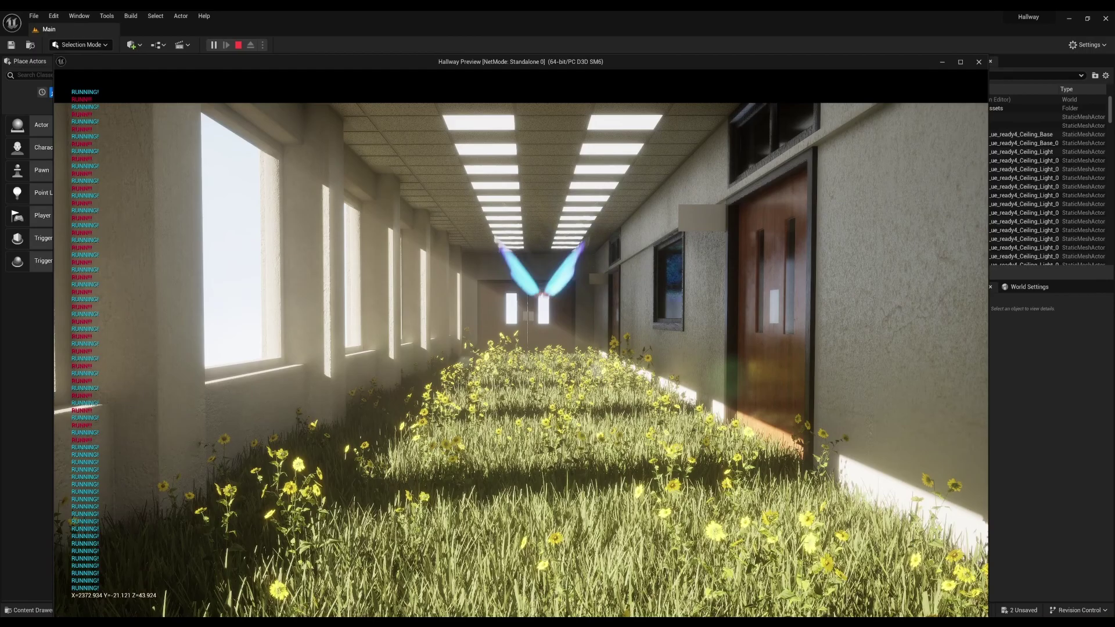
Walk along the hallway in the running preview and watch how the butterfly flies around and evades the player
key("s")
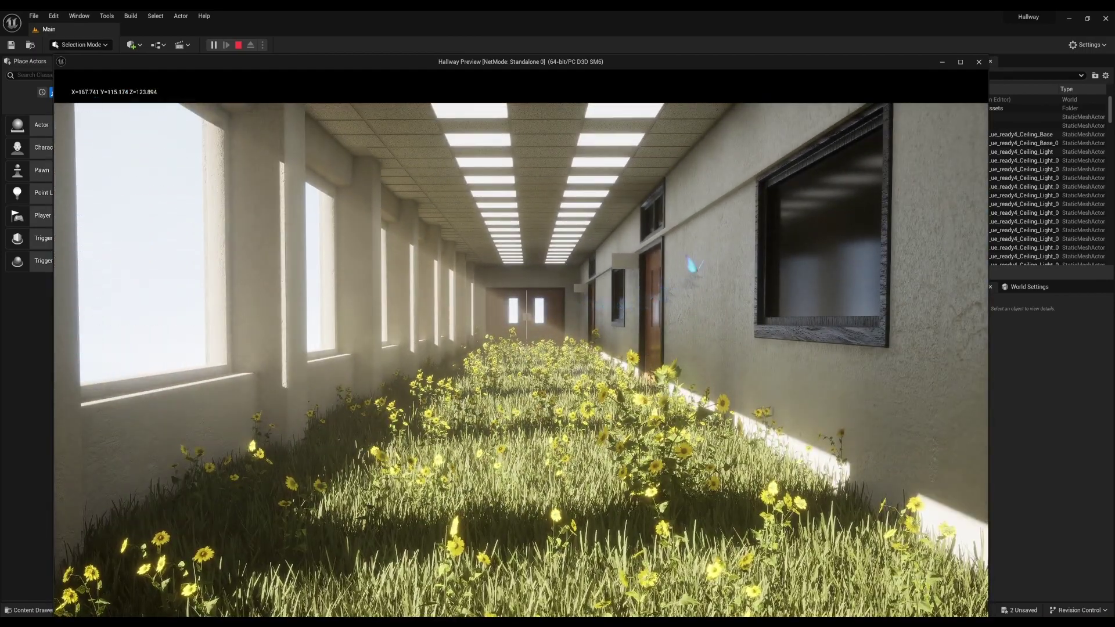
key("e")
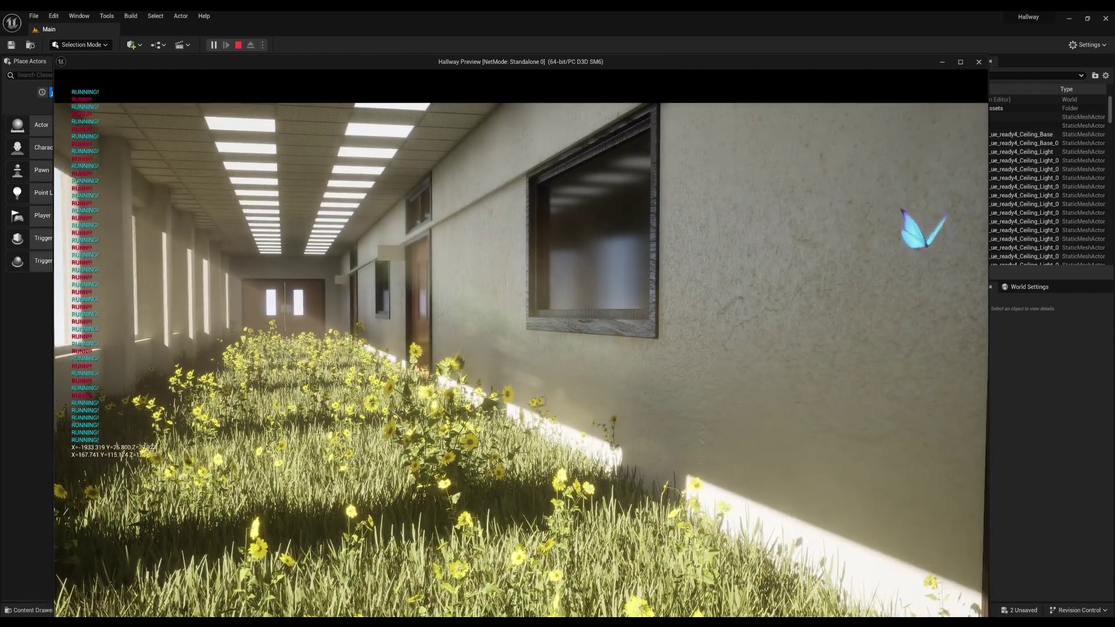
key("w")
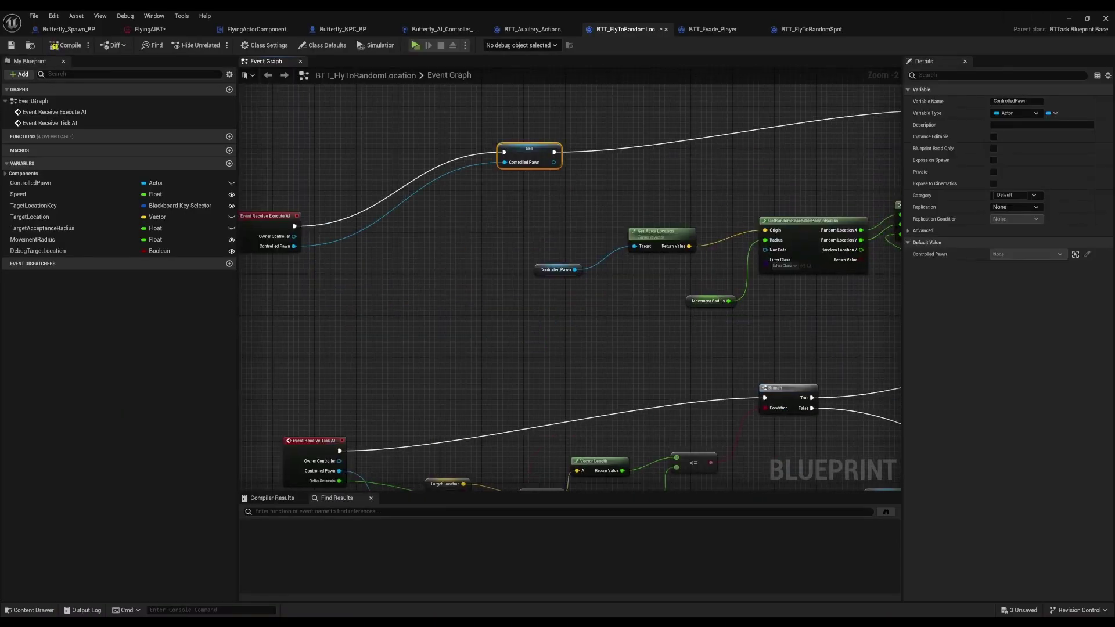
Examine the BTT_FlyToRandomLocation graph and the location and debug arrow nodes in BTT_Evade_Player
right_click_drag(610, 219, 512, 243)
scroll(512, 243, "down", 2)
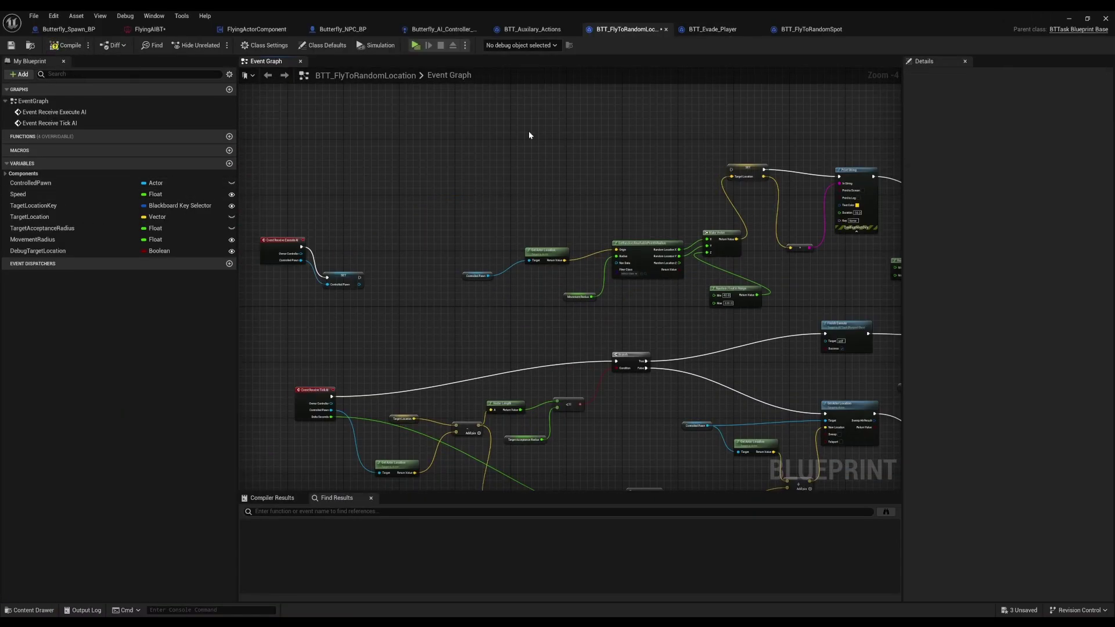
left_click(693, 33)
right_click_drag(621, 184, 244, 116)
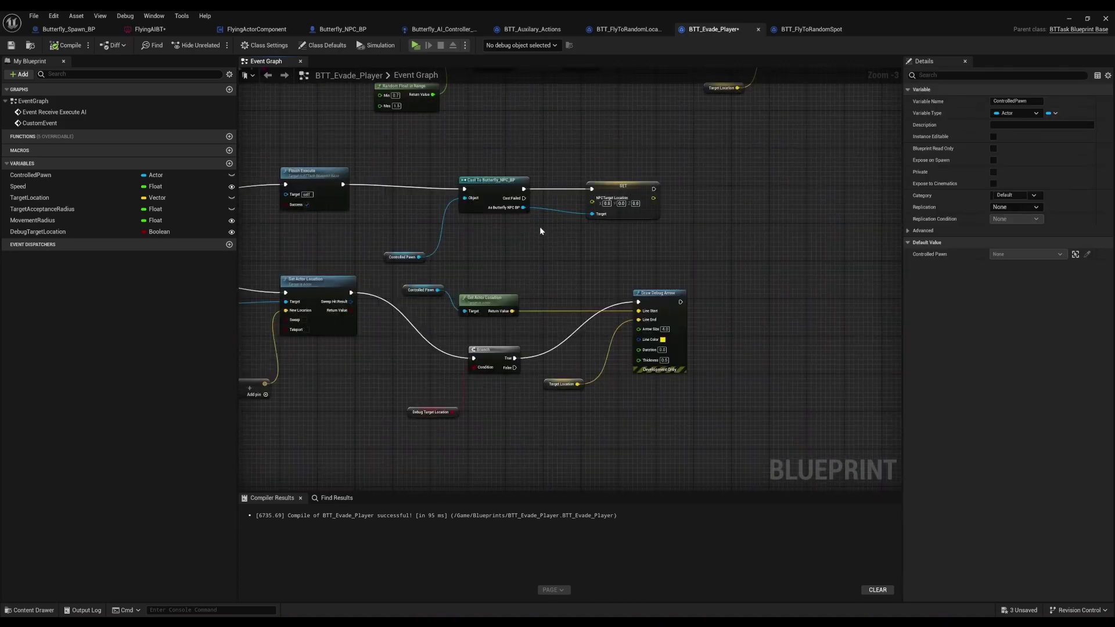
right_click_drag(539, 227, 829, 365)
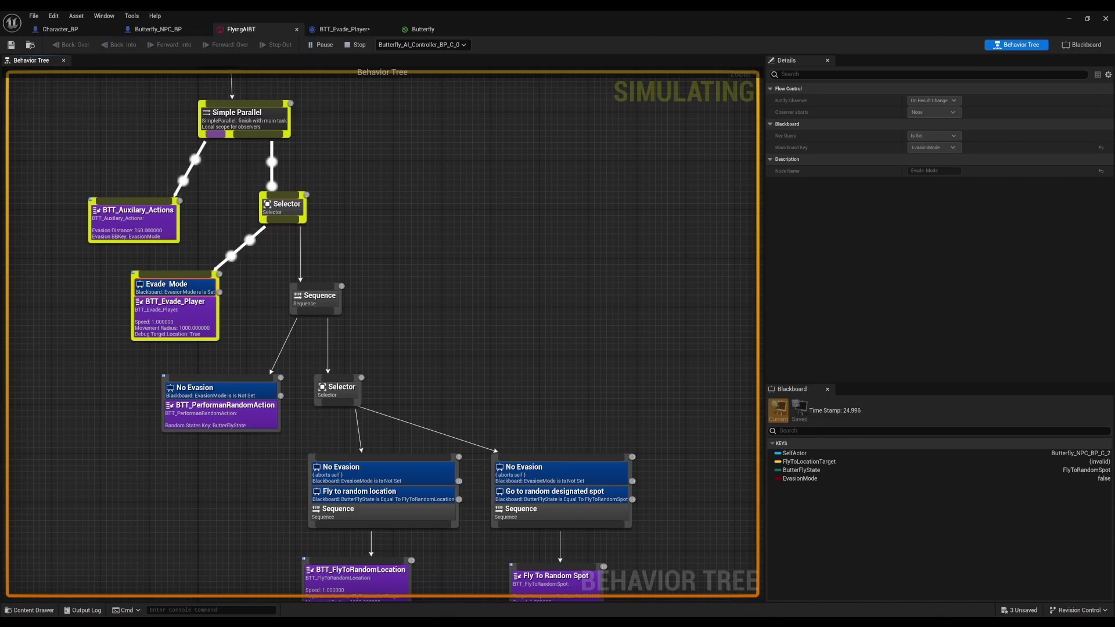
End the play session, turn on Enable Spawn for Butterfly_Spawn_BP, and save the level
key("Escape")
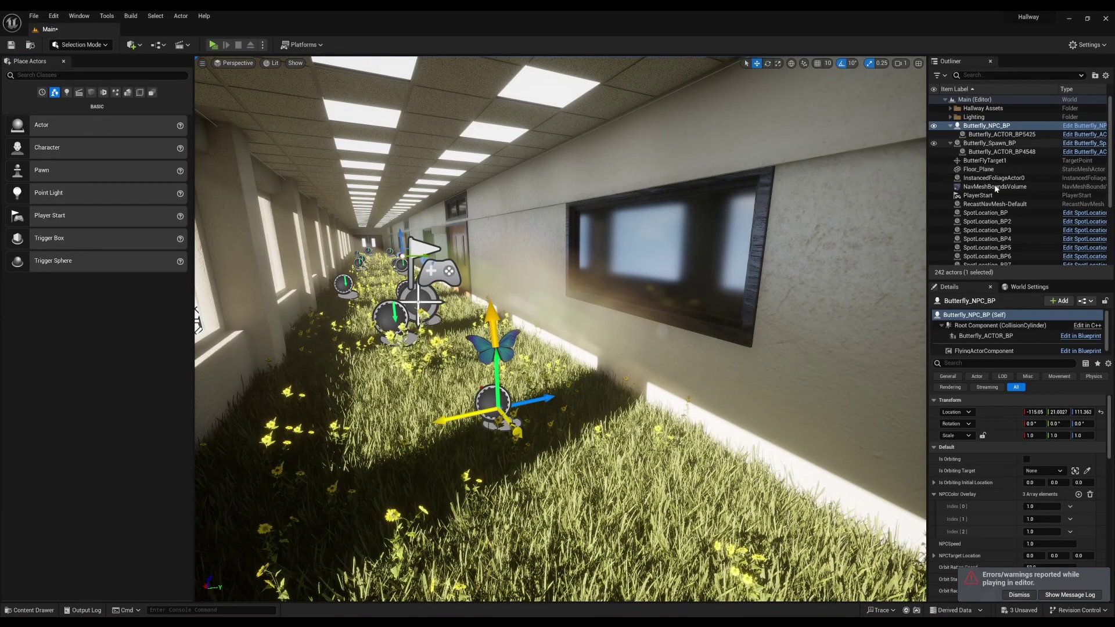
left_click(990, 144)
left_click(1027, 460)
key("ctrl+s")
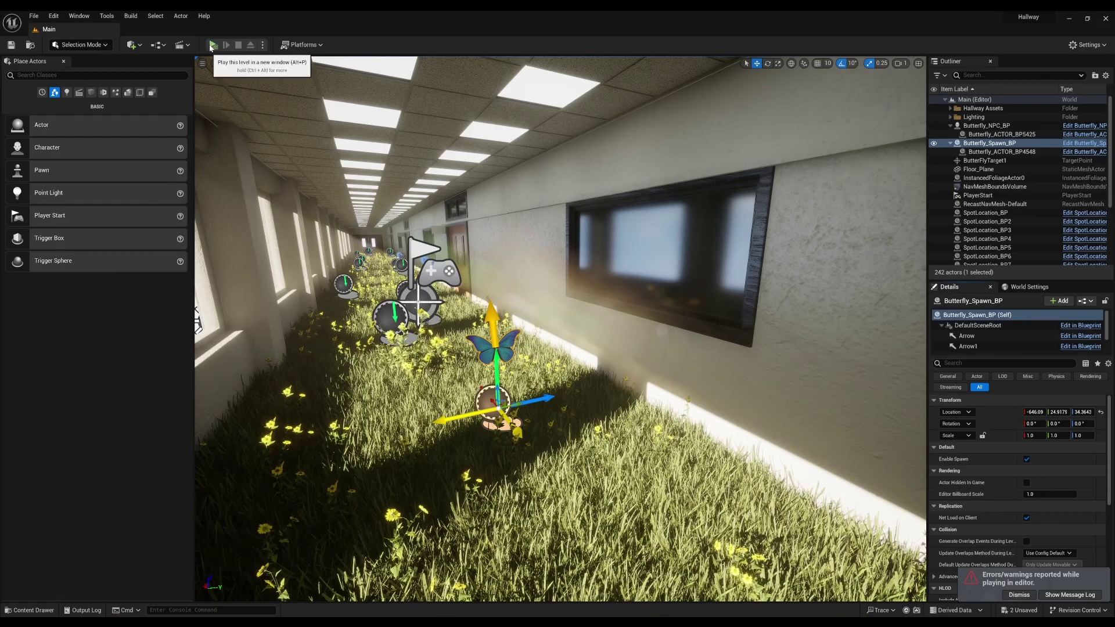
Play the level in a new window, walk the hallway to watch the spawned butterflies, and dismiss the Message Log after stopping
left_click(212, 45)
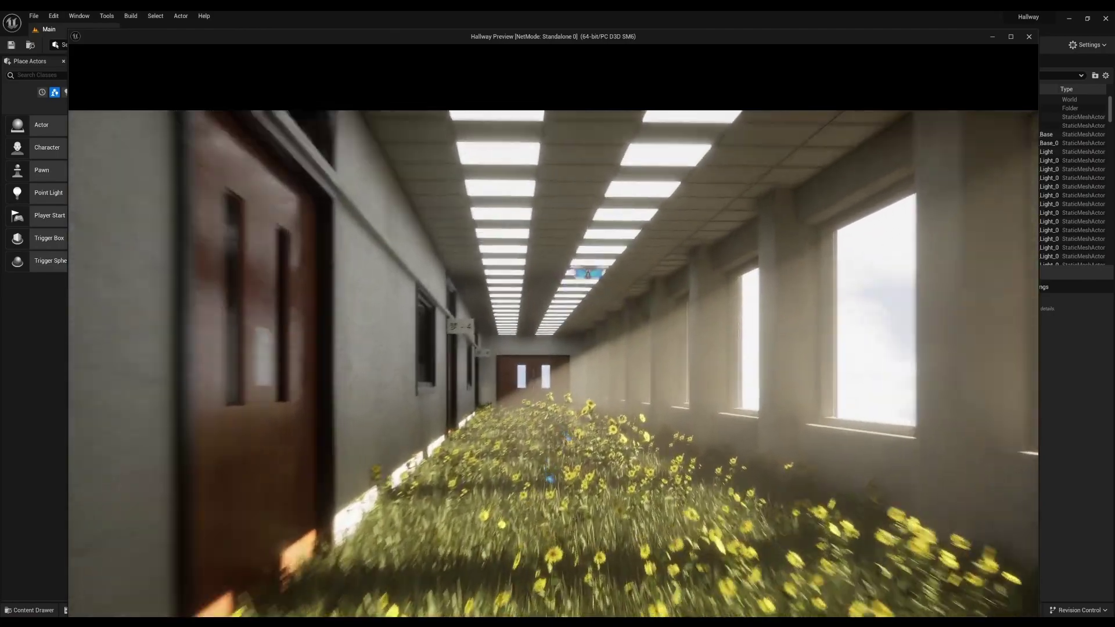
key("w")
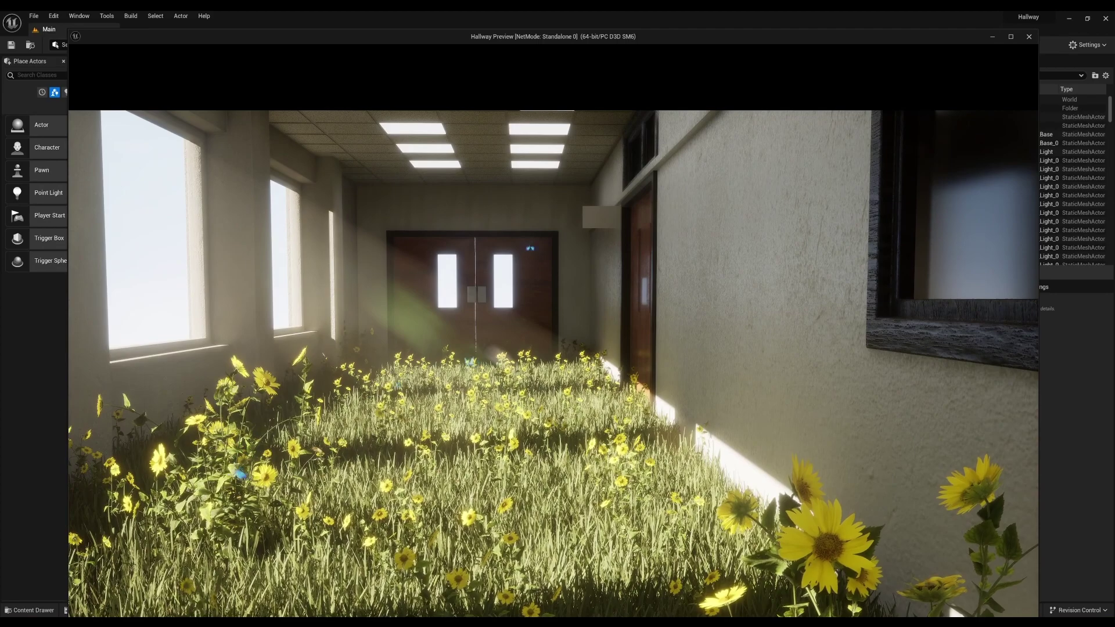
key("Escape")
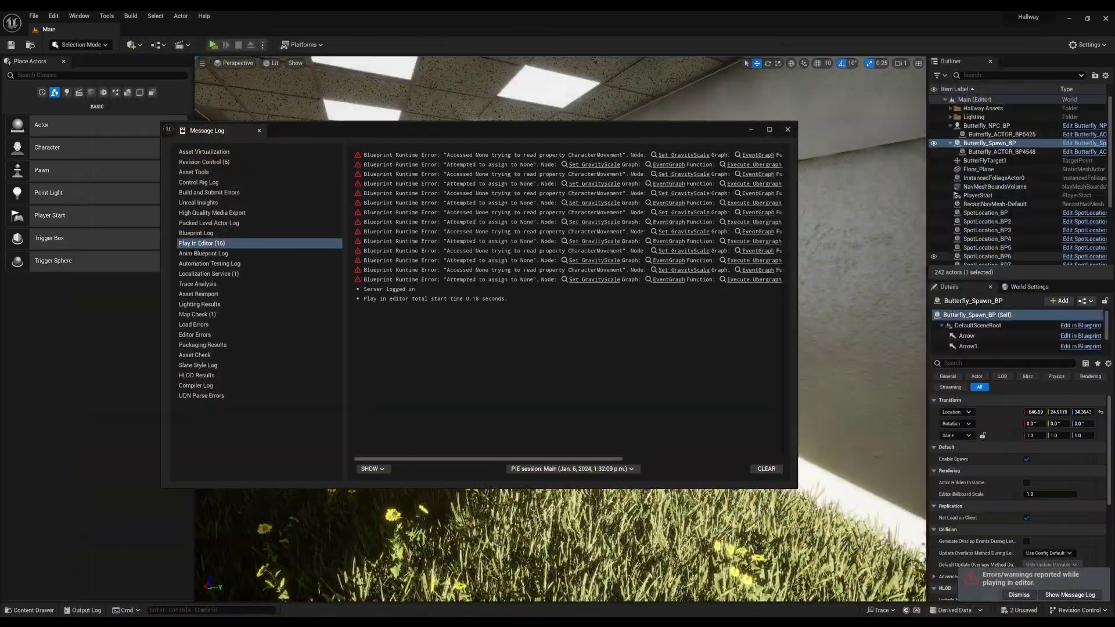
left_click(781, 132)
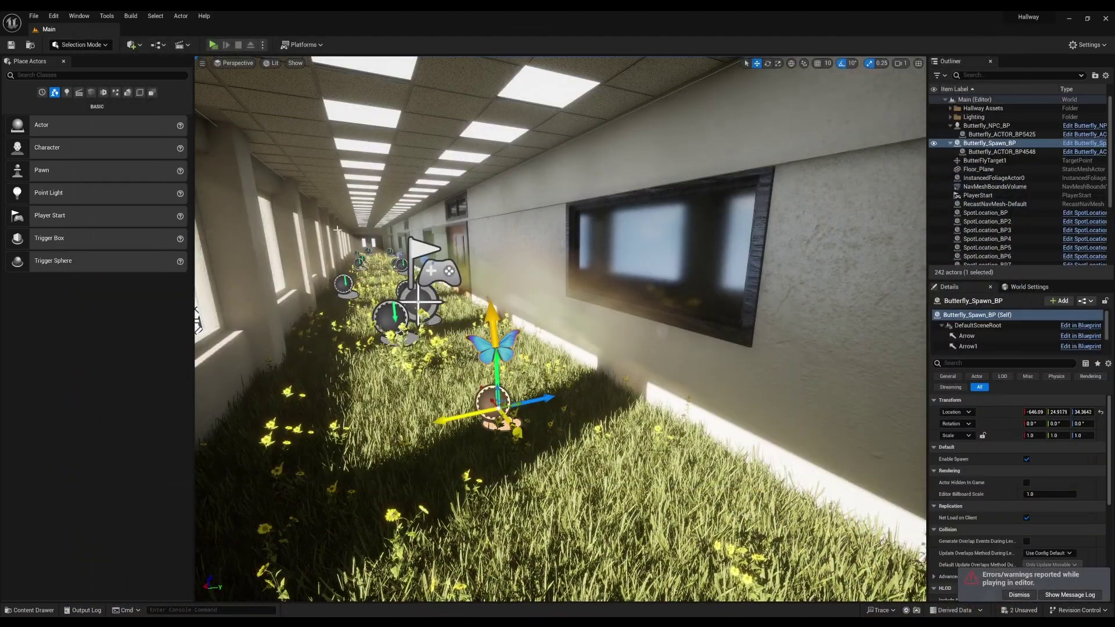